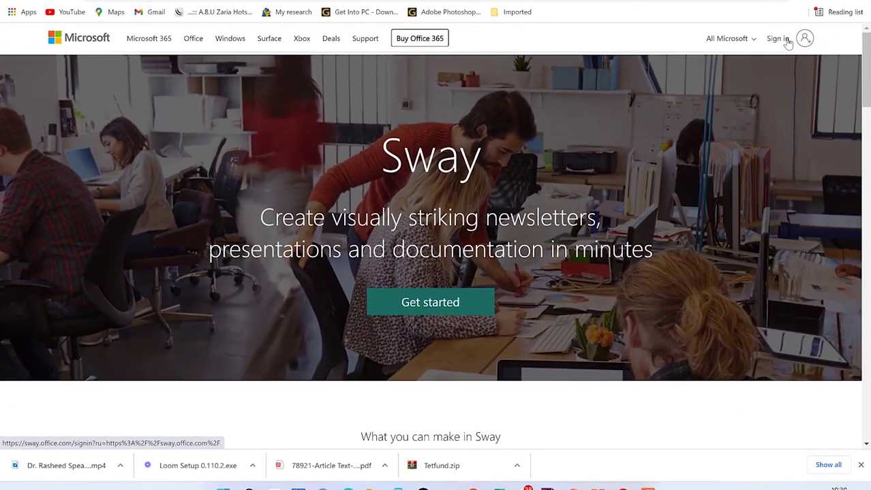
- Get started with Sway, dismiss the What's new notice, and scroll the home page
left_click(425, 302)
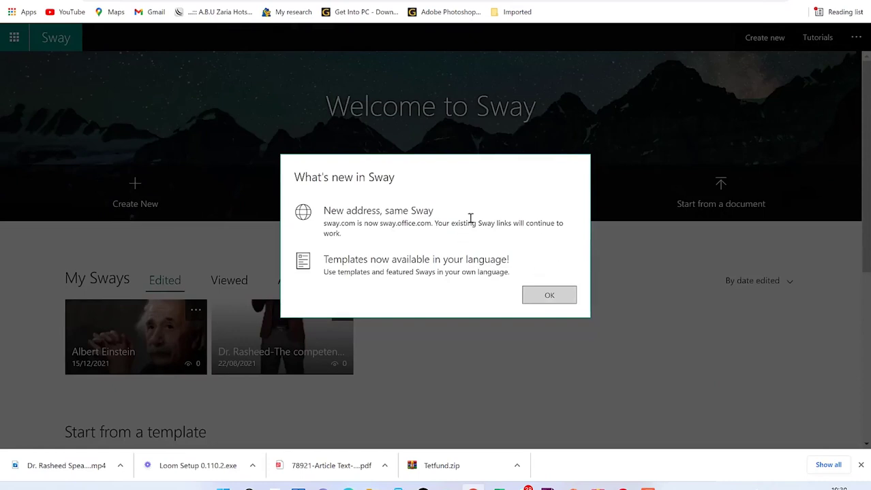
left_click(550, 297)
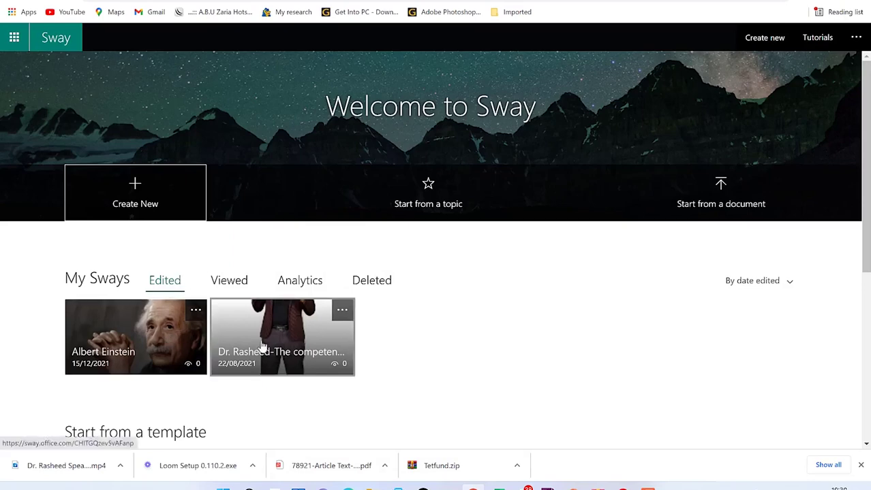
scroll(156, 219, "down", 1)
- Show the next set of templates and open the Contoso Sales Training featured Sway
scroll(156, 219, "up", 1)
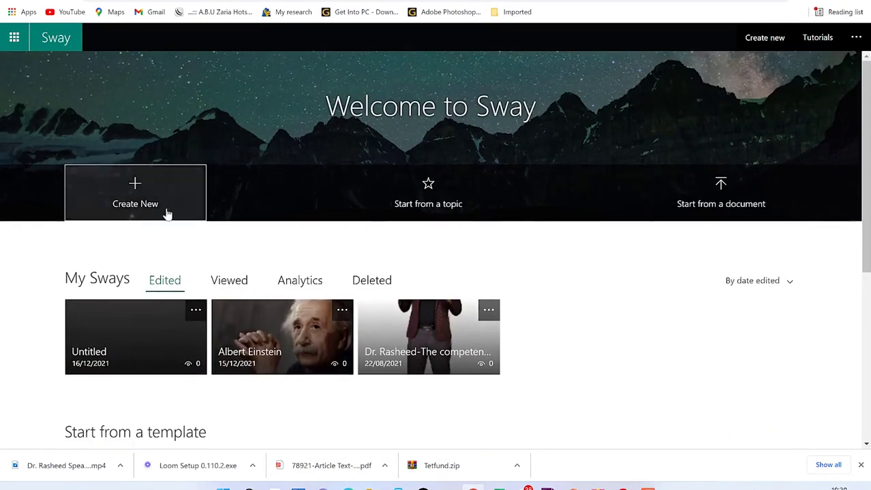
scroll(170, 287, "down", 4)
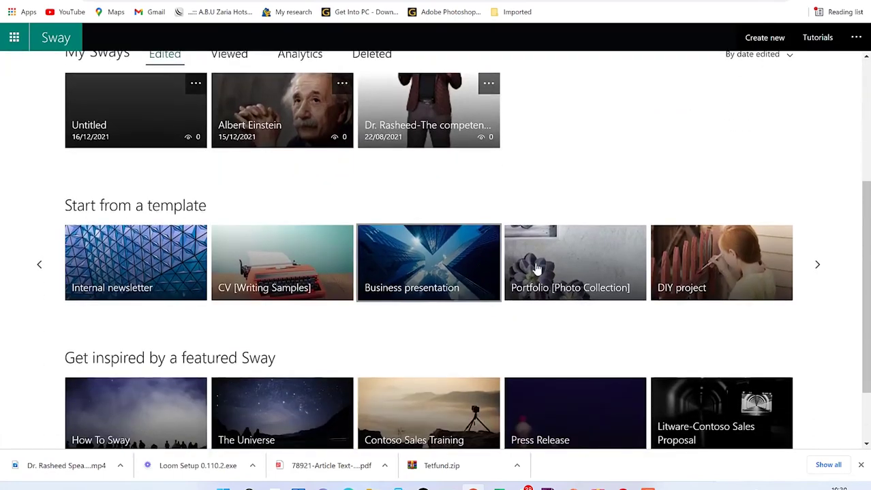
left_click(818, 265)
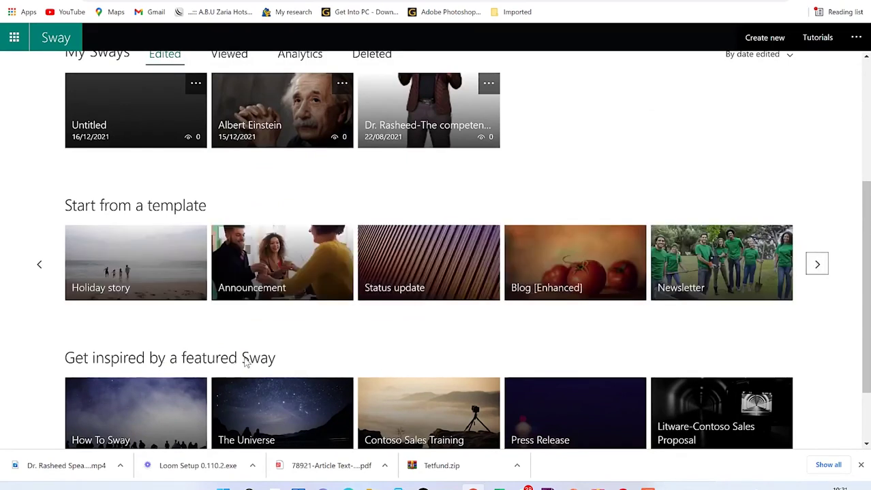
scroll(263, 361, "down", 2)
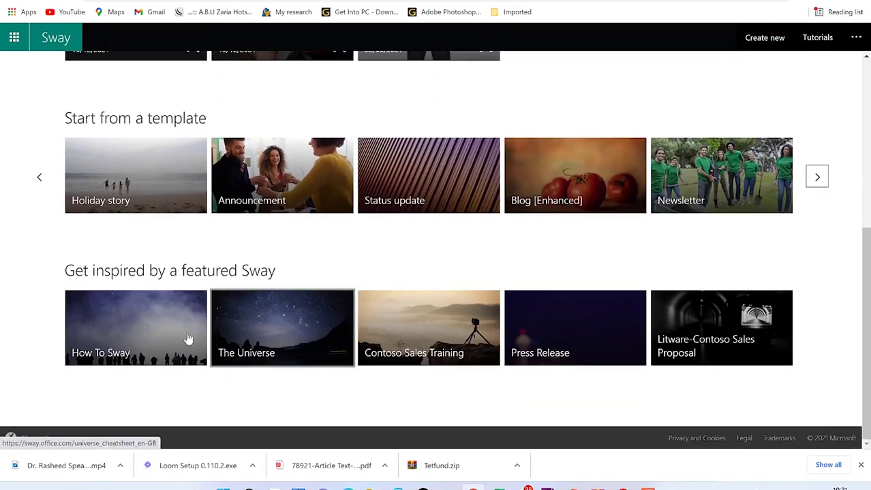
left_click(440, 329)
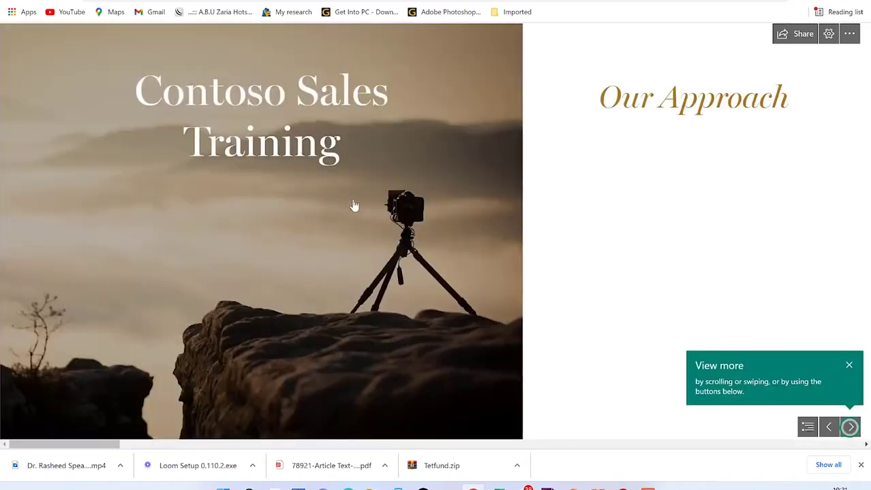
- Scroll through the Contoso Sales Training Sway to view its sections
scroll(353, 224, "down", 2)
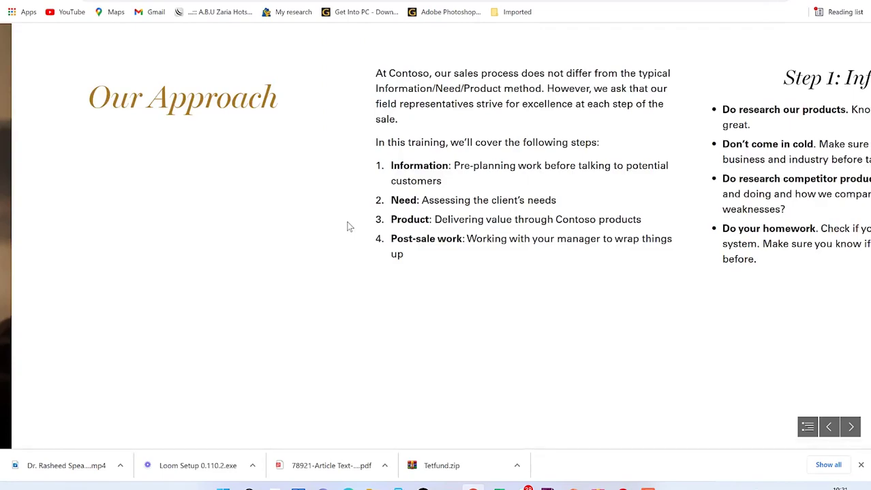
scroll(347, 226, "down", 4)
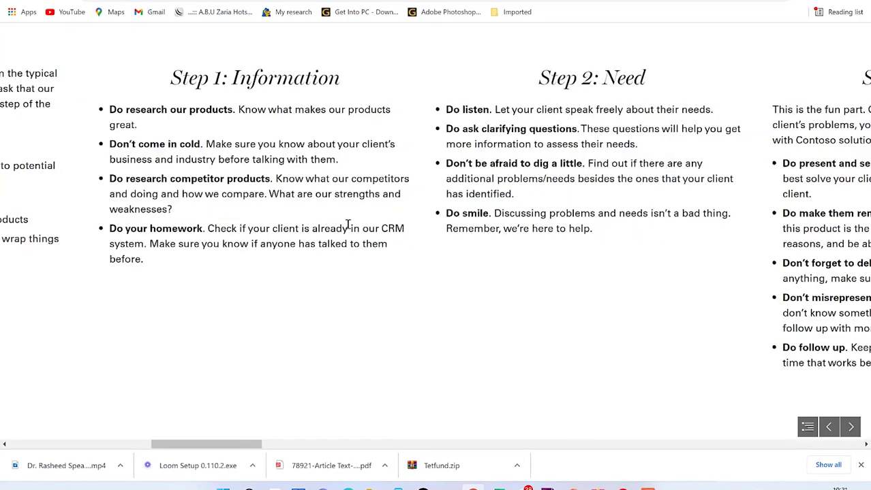
scroll(347, 226, "down", 7)
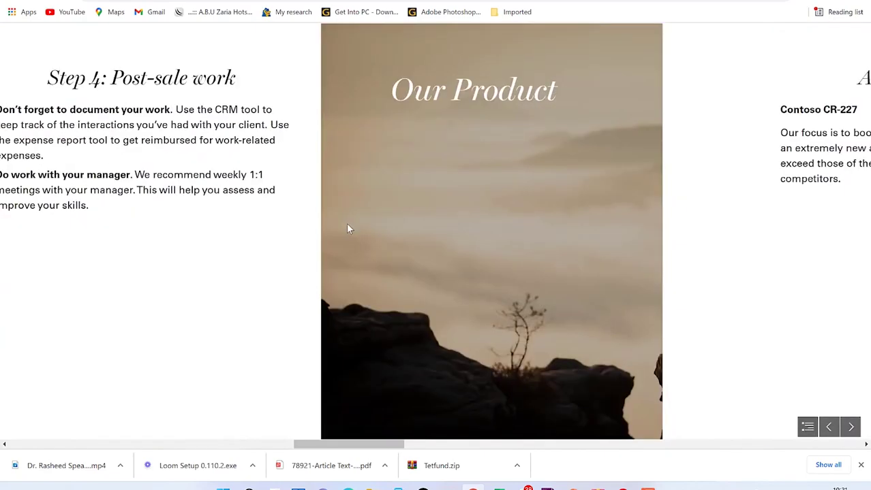
scroll(348, 229, "down", 7)
scroll(348, 226, "down", 8)
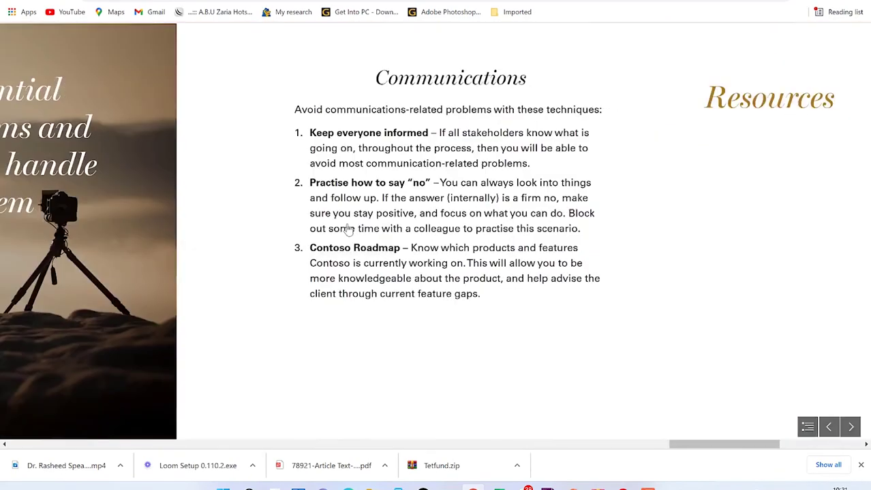
scroll(348, 229, "down", 3)
scroll(348, 229, "down", 2)
scroll(348, 229, "up", 8)
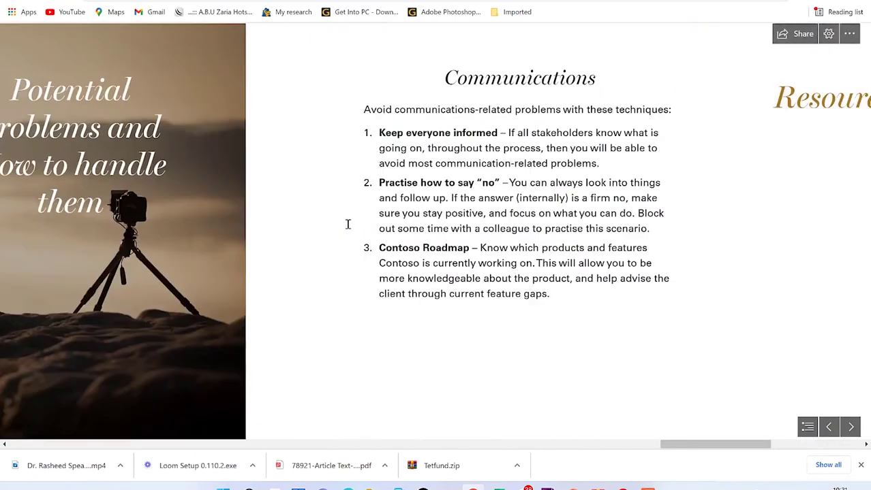
scroll(349, 228, "up", 10)
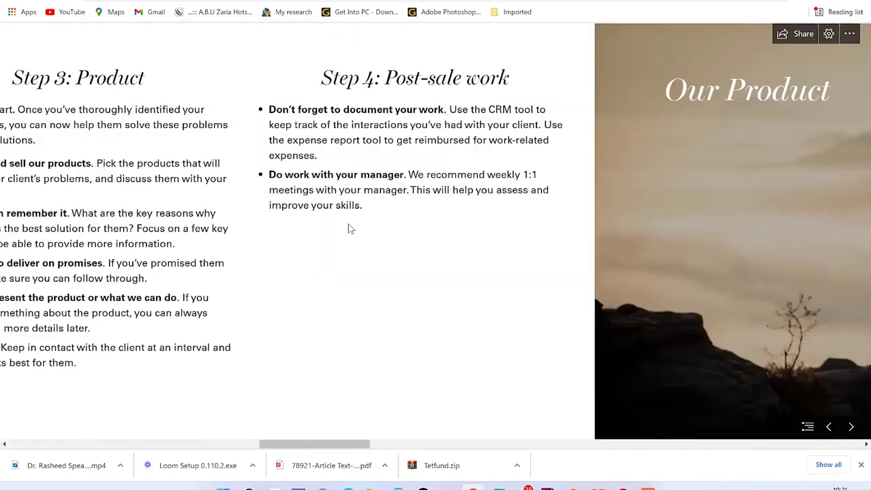
scroll(349, 228, "up", 6)
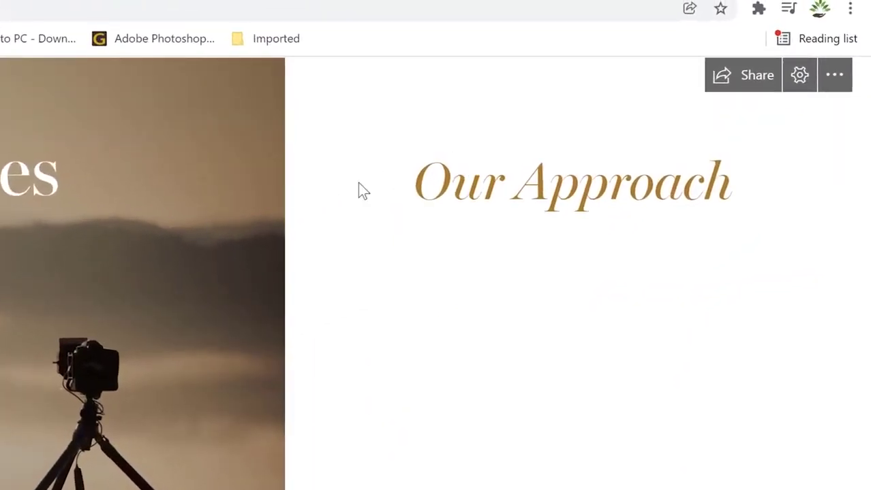
scroll(462, 237, "down", 3)
scroll(271, 275, "down", 3)
scroll(205, 297, "up", 6)
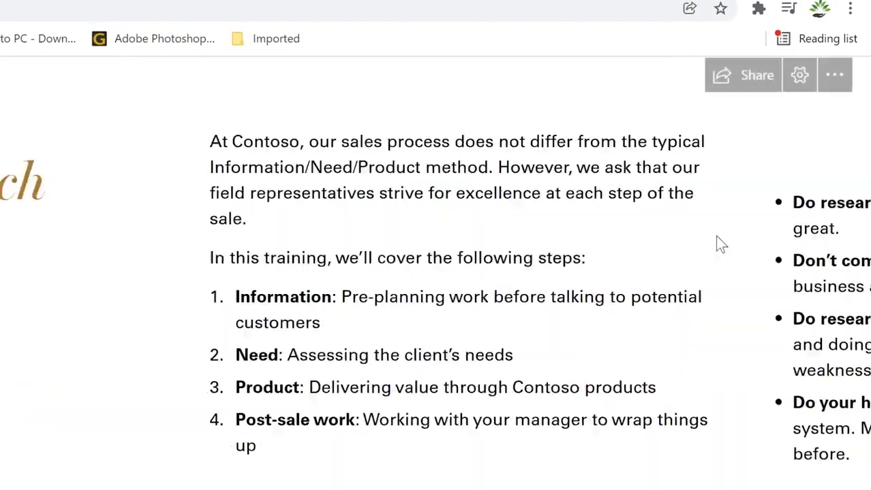
- Switch the Sway's layout to vertical scrolling, review it, then return to the home page
left_click(799, 78)
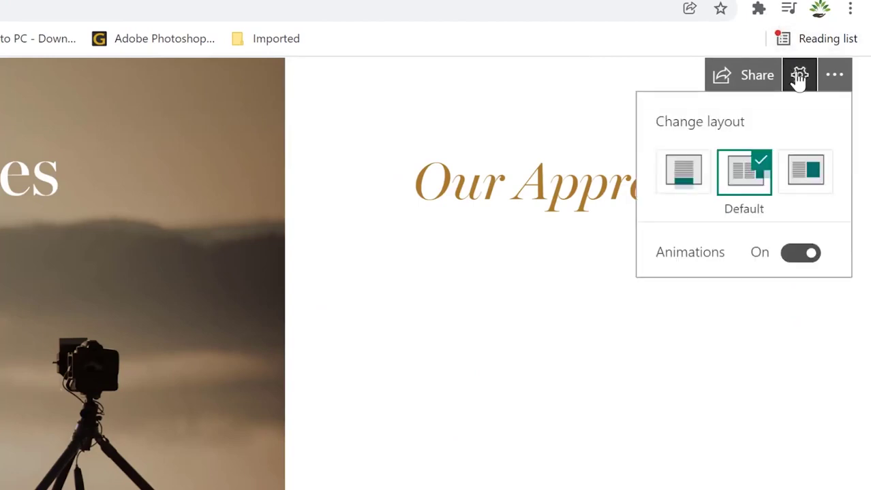
left_click(683, 173)
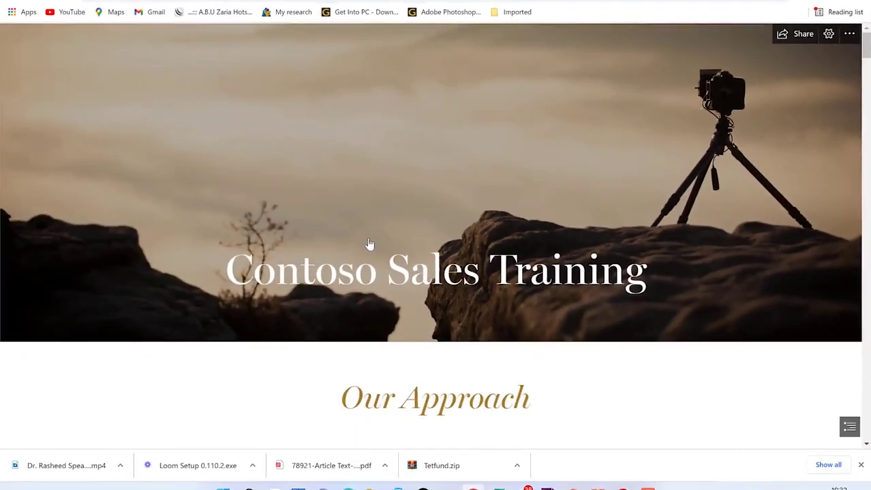
scroll(368, 243, "down", 15)
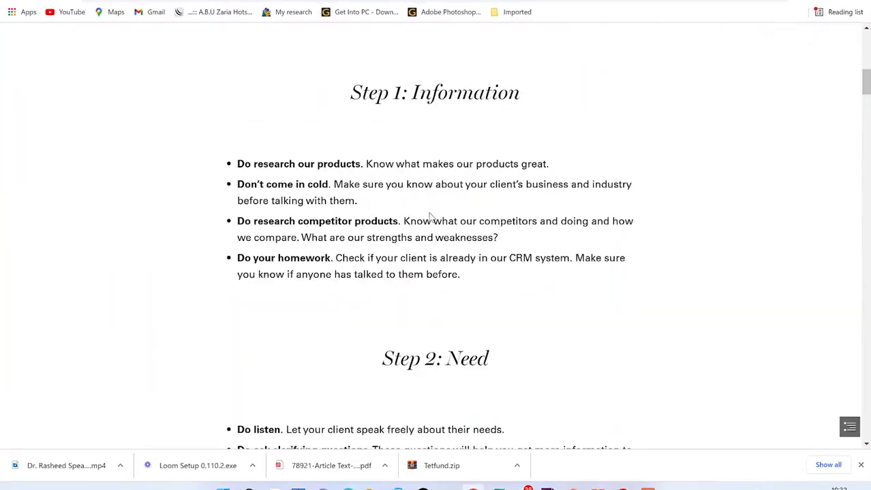
scroll(437, 216, "down", 10)
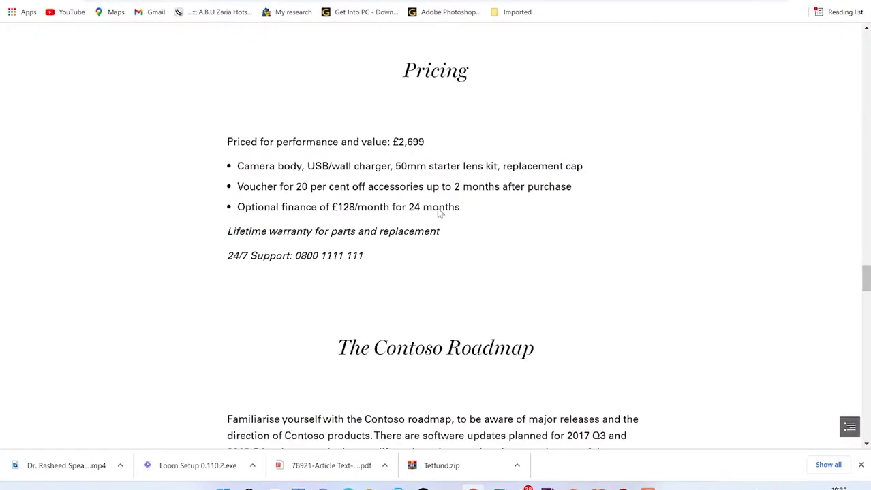
scroll(549, 170, "up", 10)
scroll(549, 170, "up", 20)
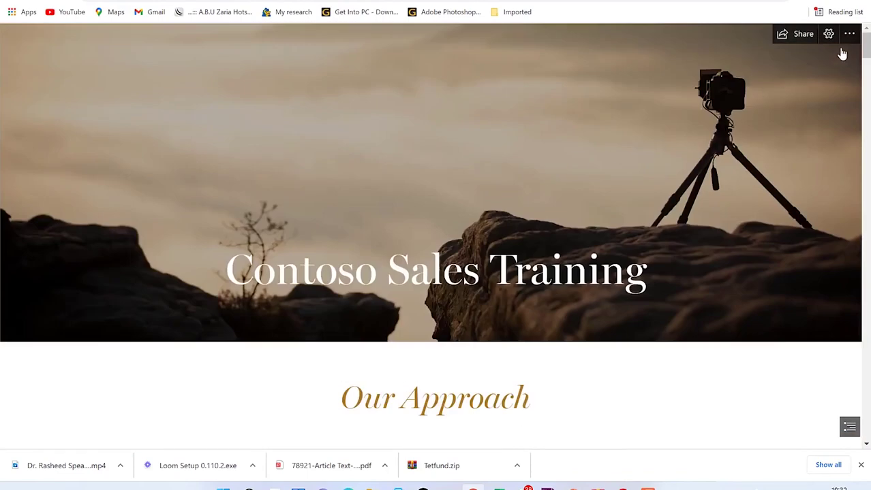
key("ctrl+w")
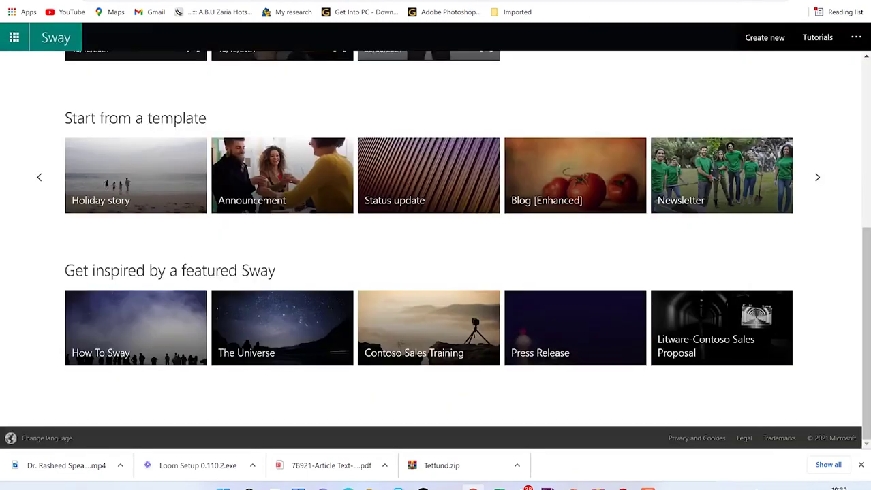
- Scroll back to the top of the home page and create a new blank Sway
scroll(444, 251, "up", 5)
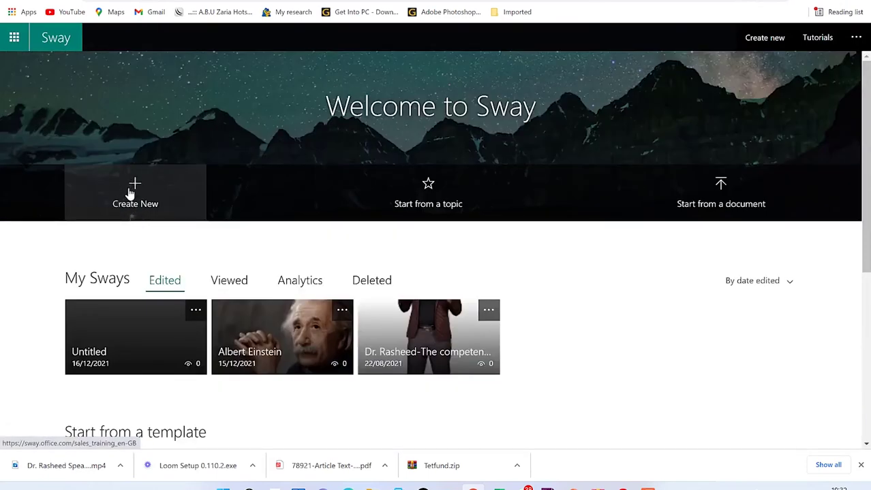
left_click(135, 188)
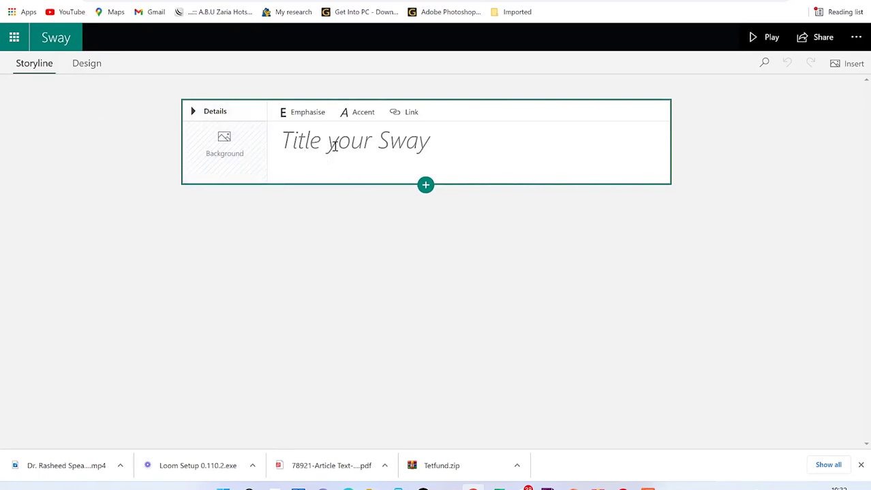
- Enter 'Epic mentorship: Glaring your ideas' as the title and select 'Epic mentorship'
left_click(436, 140)
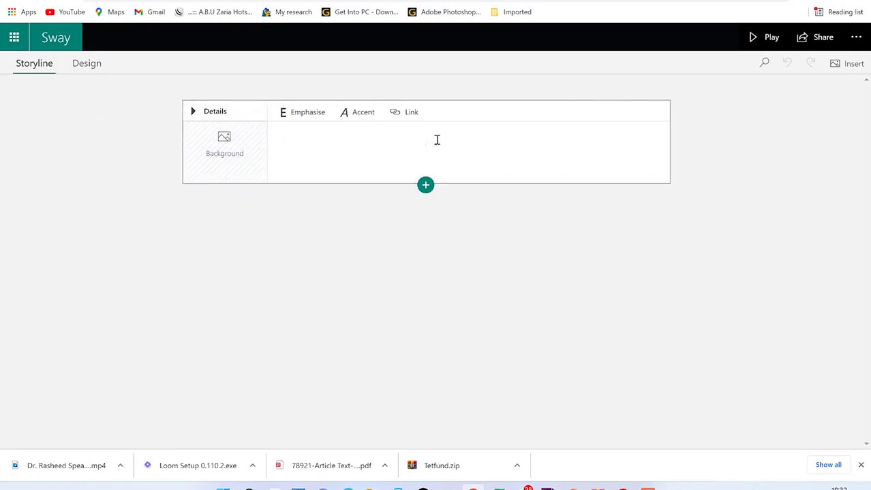
type("Epic mentorsh")
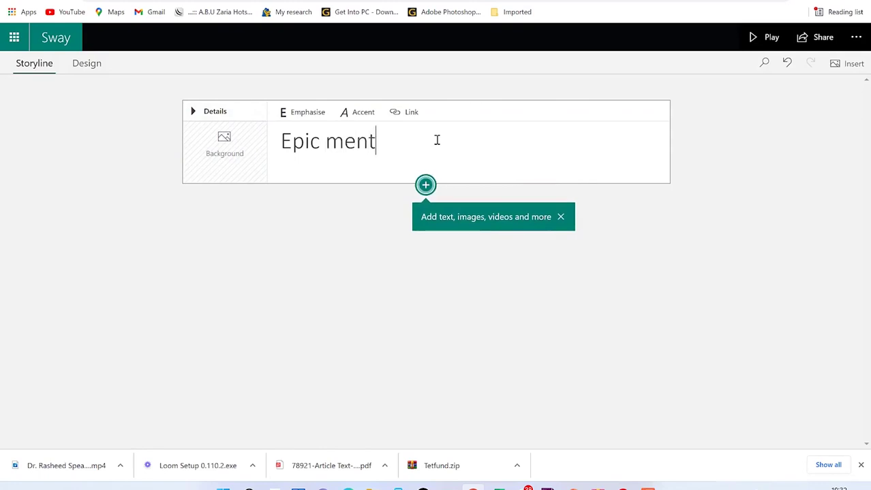
type("ip")
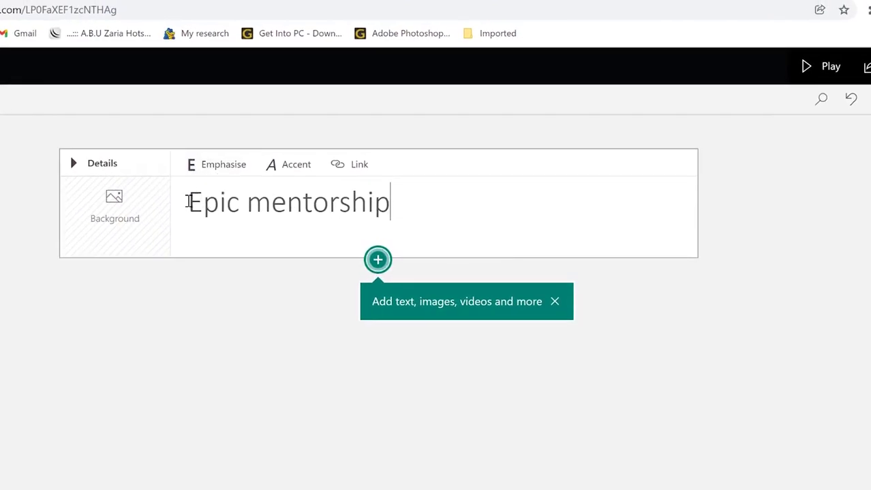
left_click(414, 212)
type("j:")
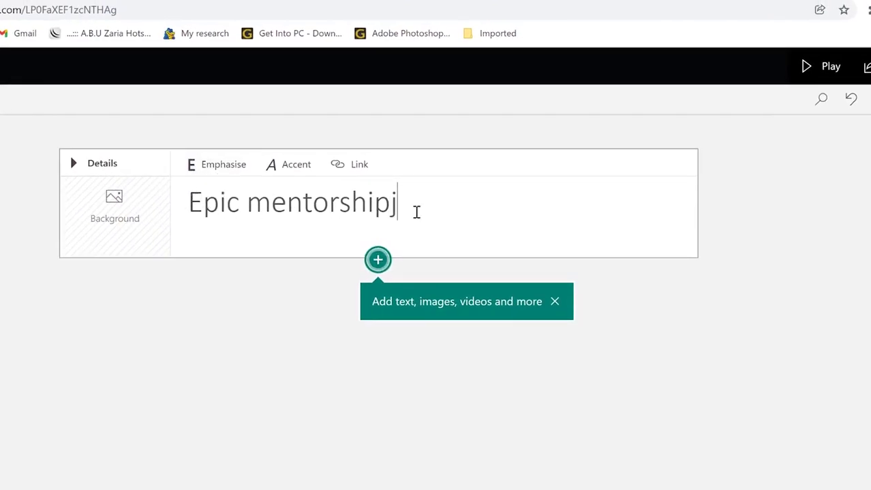
key("BackSpace")
key("BackSpace")
type(": Glaring your ideas")
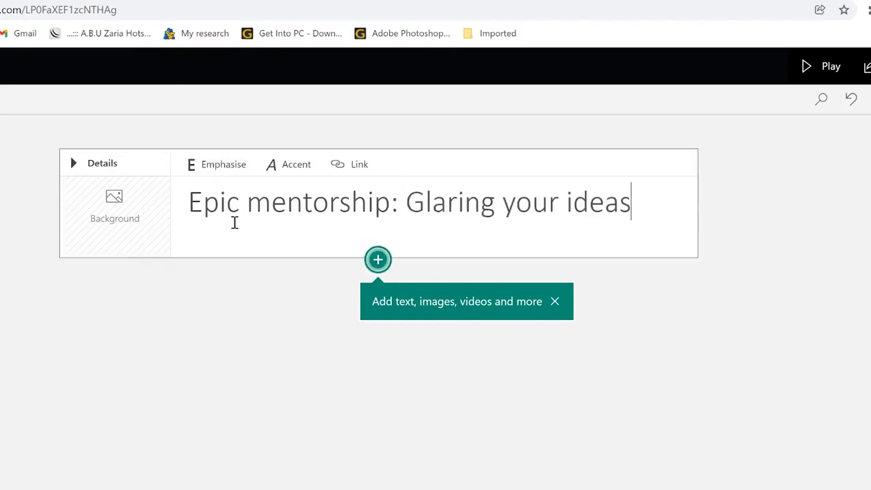
left_click_drag(189, 201, 394, 197)
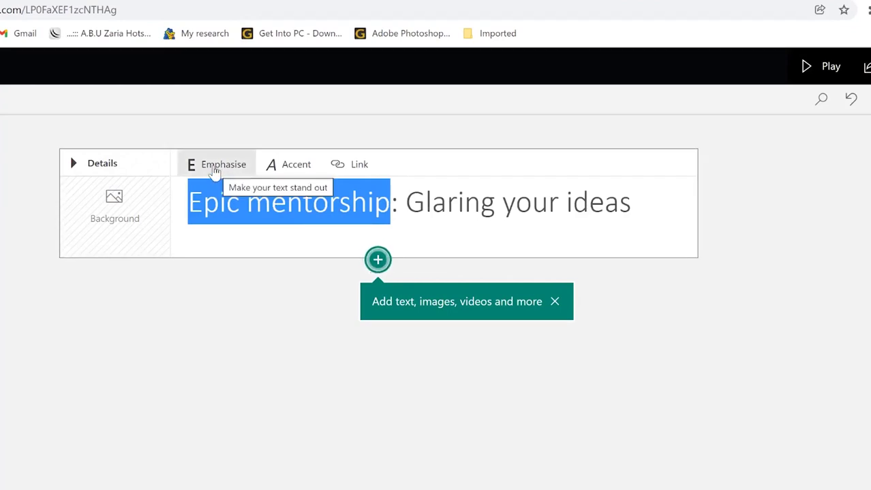
- Emphasise 'Epic mentorship' in bold and accent 'Glaring your ideas' in italics
left_click(215, 172)
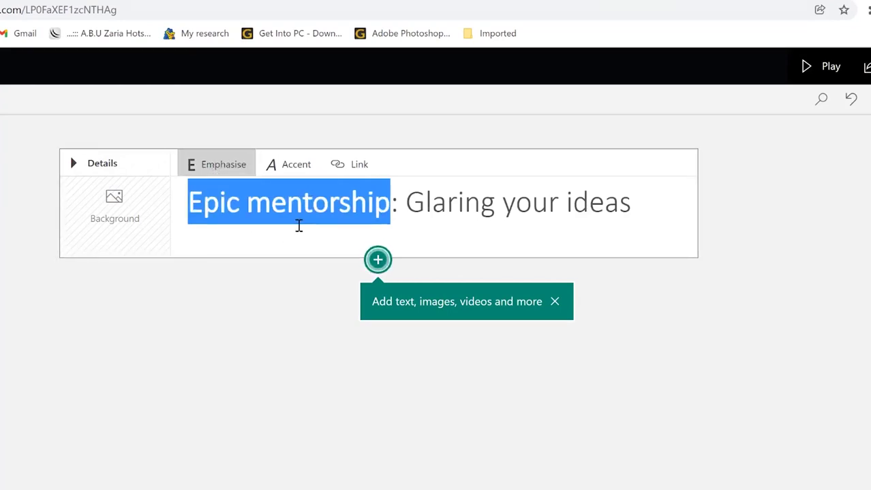
left_click(298, 227)
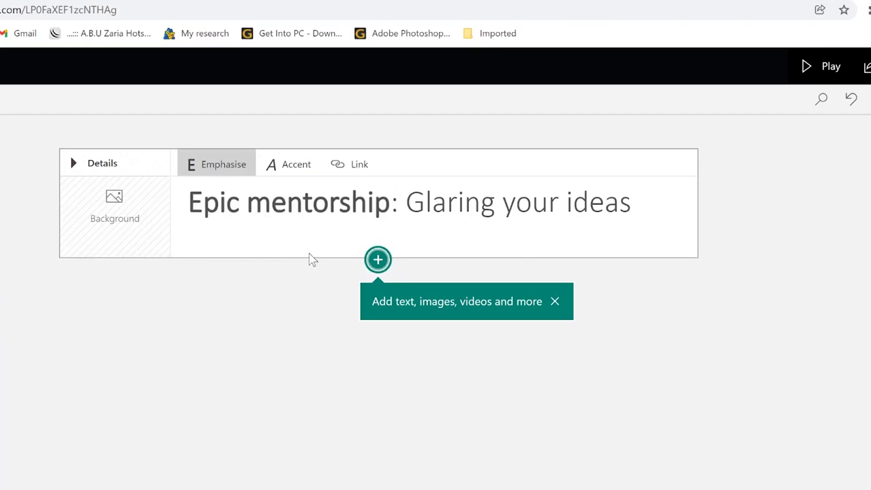
left_click_drag(406, 202, 652, 191)
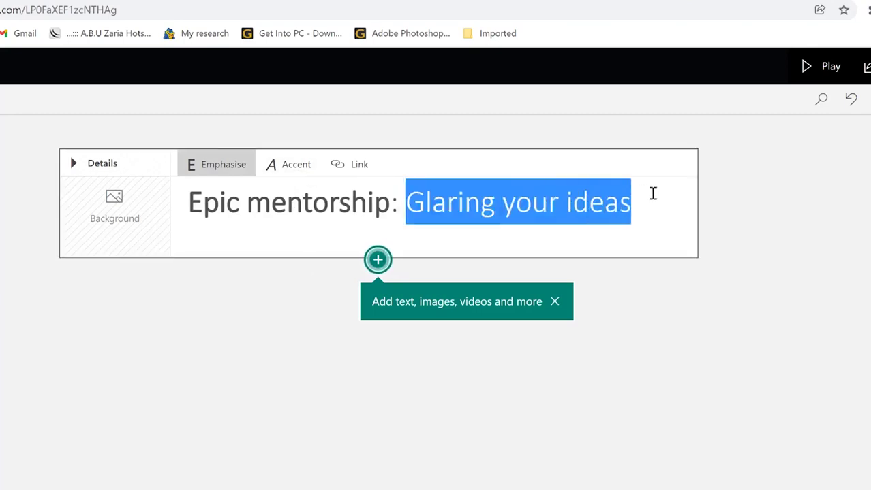
left_click(289, 175)
left_click(290, 176)
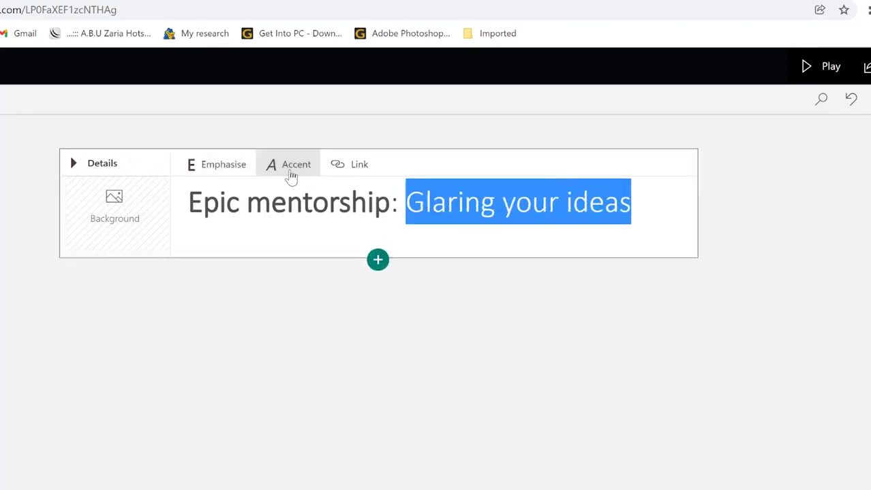
left_click(291, 177)
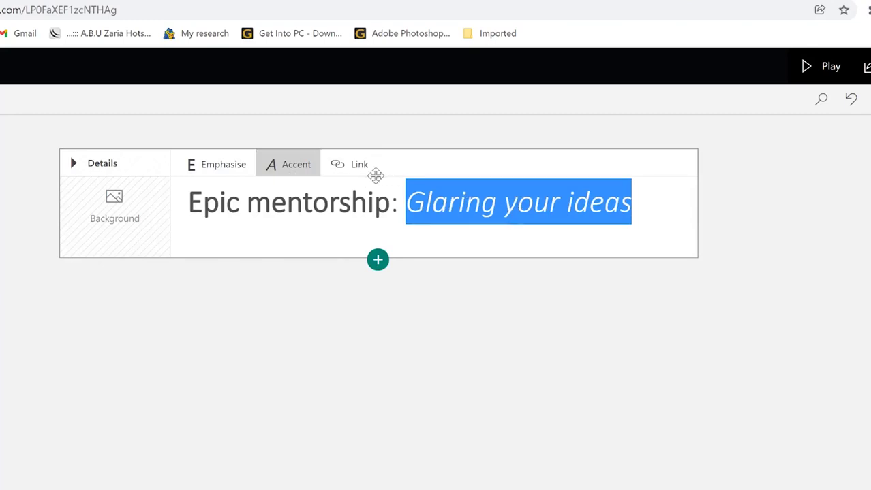
left_click(485, 218)
left_click_drag(191, 203, 390, 205)
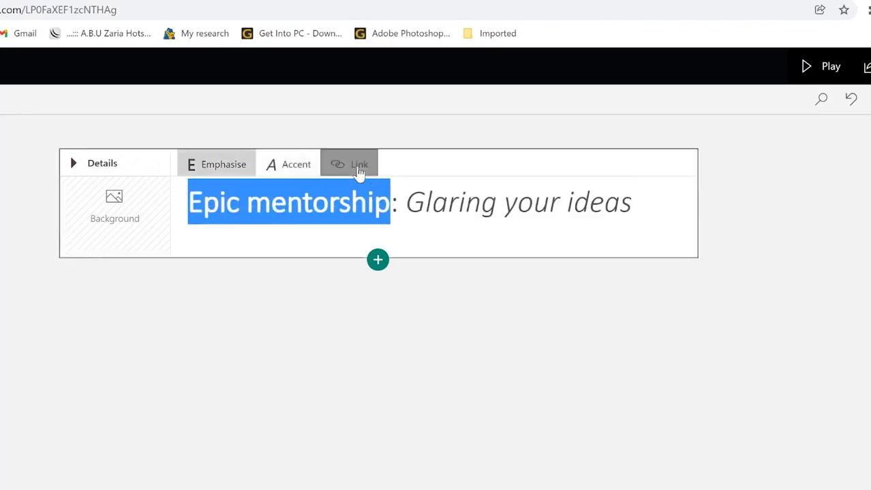
- Link 'Epic mentorship' in the title to epicmentorship.org
left_click(359, 170)
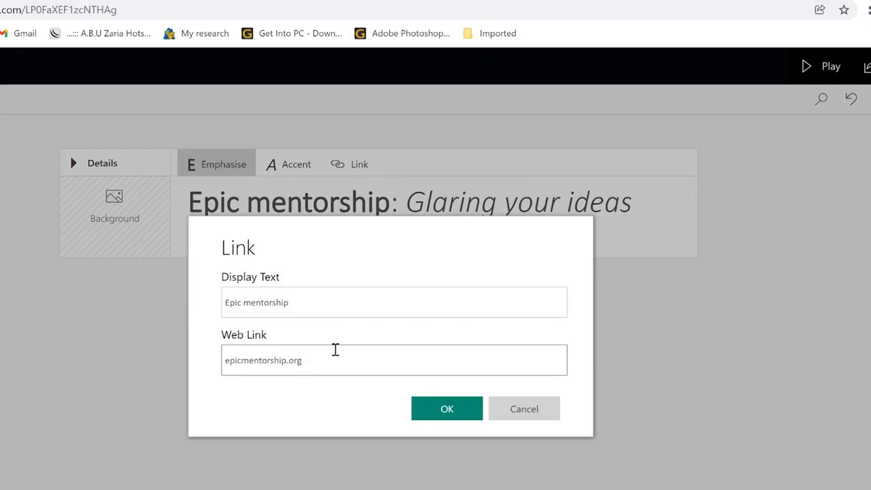
left_click(445, 410)
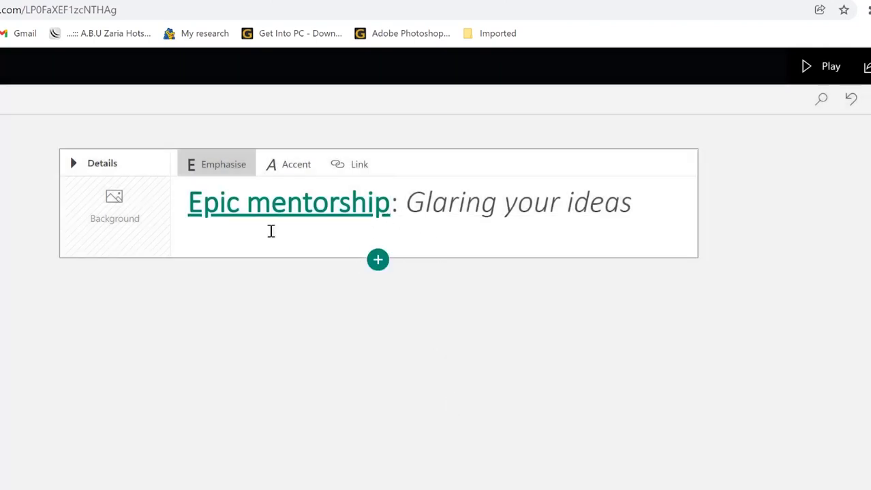
left_click(113, 206)
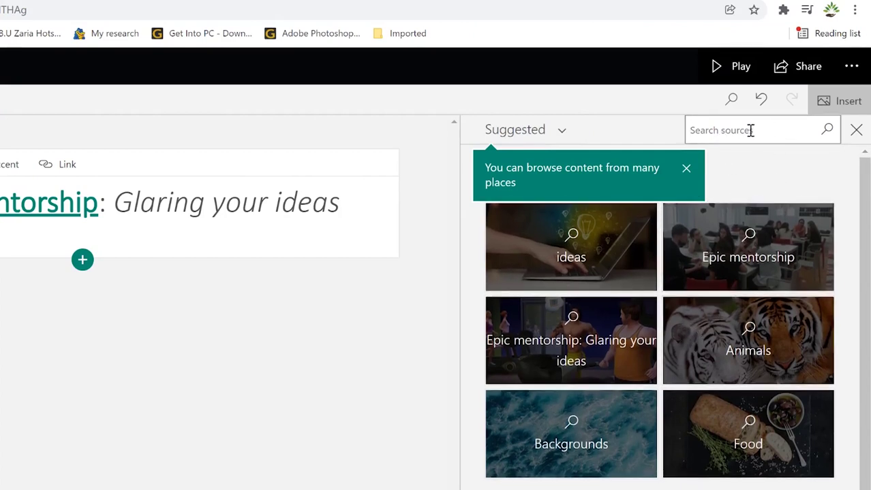
- Search images for Epic mentorship and add the classroom and round-table group photos
left_click(741, 243)
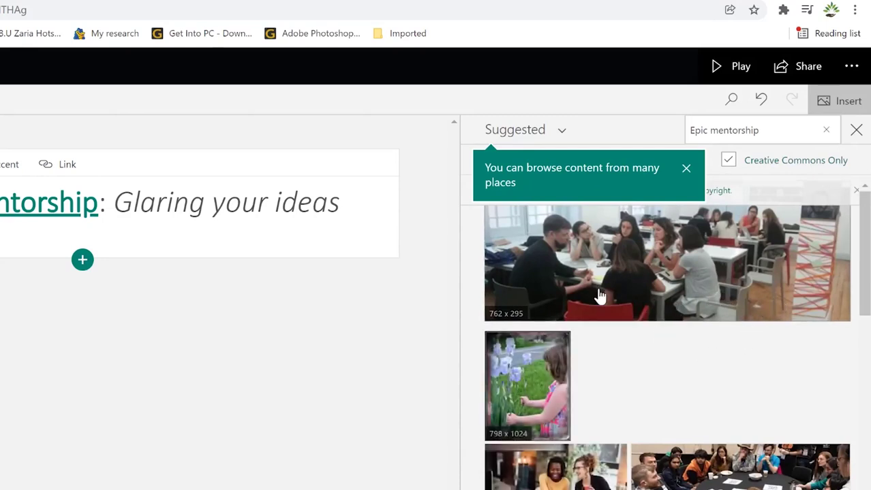
left_click(641, 277)
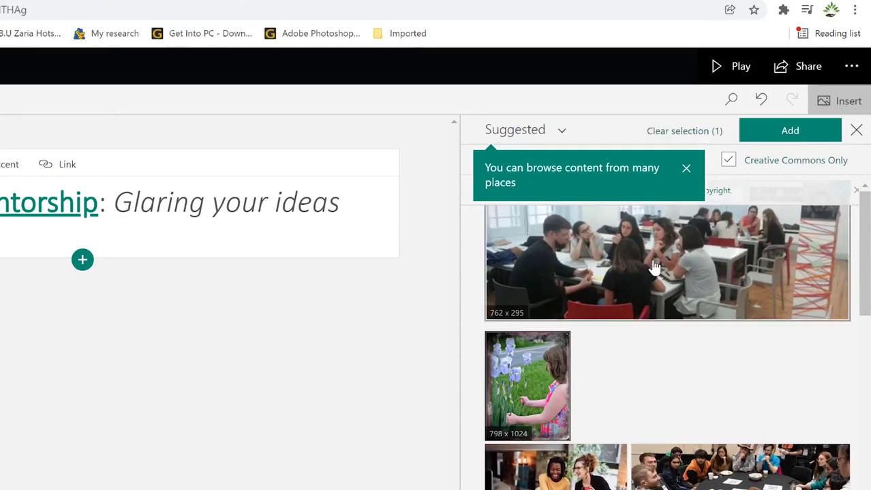
scroll(652, 395, "down", 10)
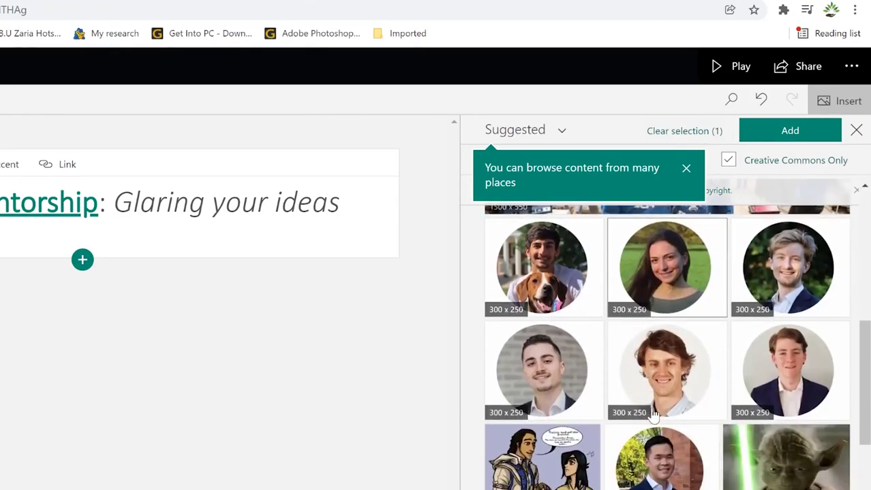
scroll(653, 415, "down", 10)
scroll(650, 414, "up", 20)
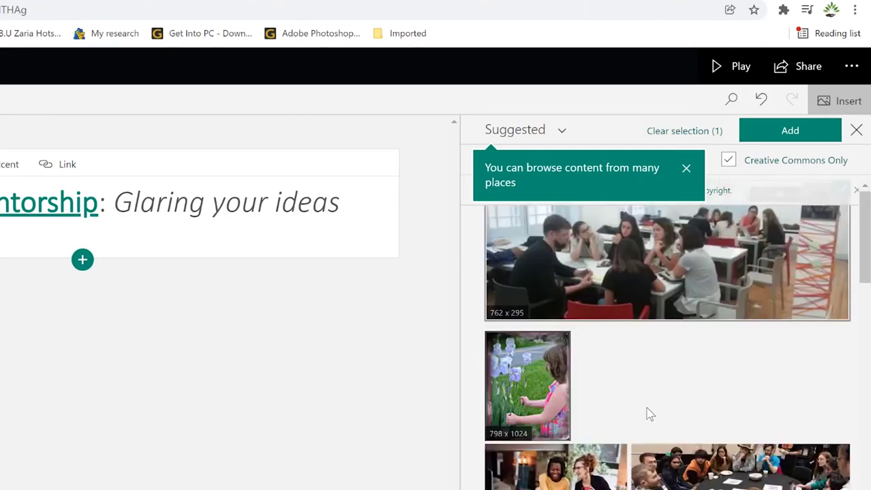
left_click(722, 481)
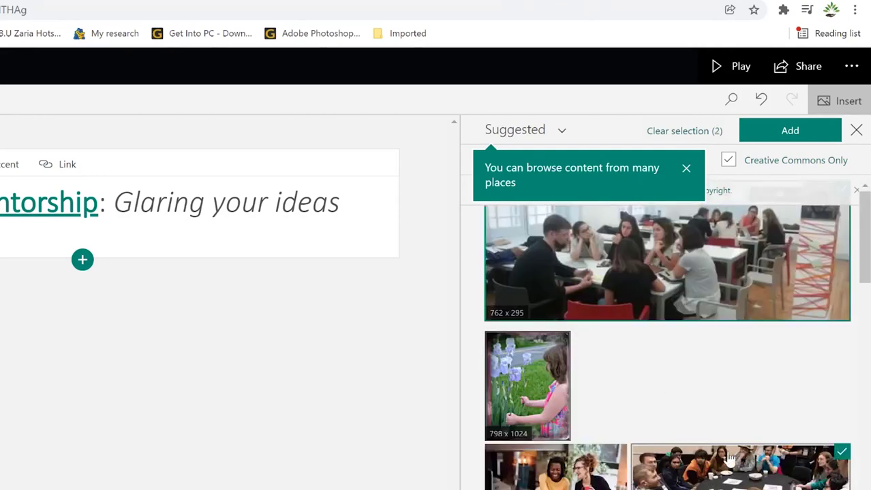
left_click(763, 131)
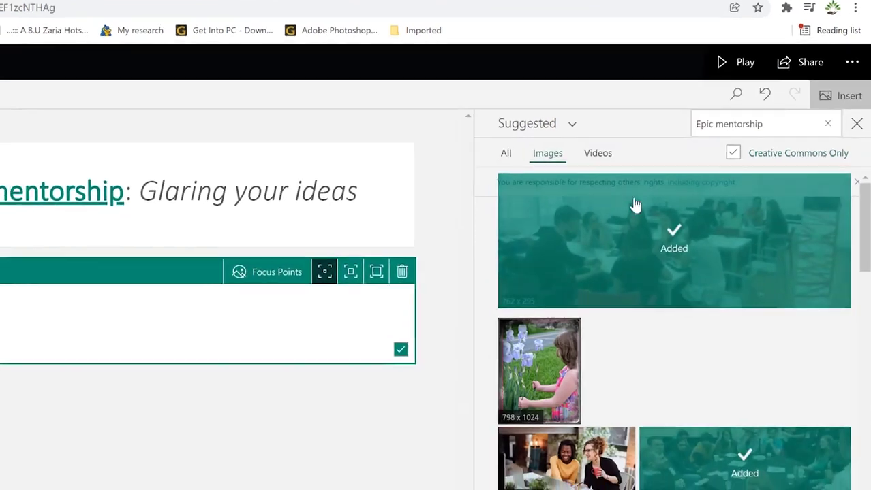
- Undo the added photos and set the round-table group photo as the title card background
key("ctrl+z")
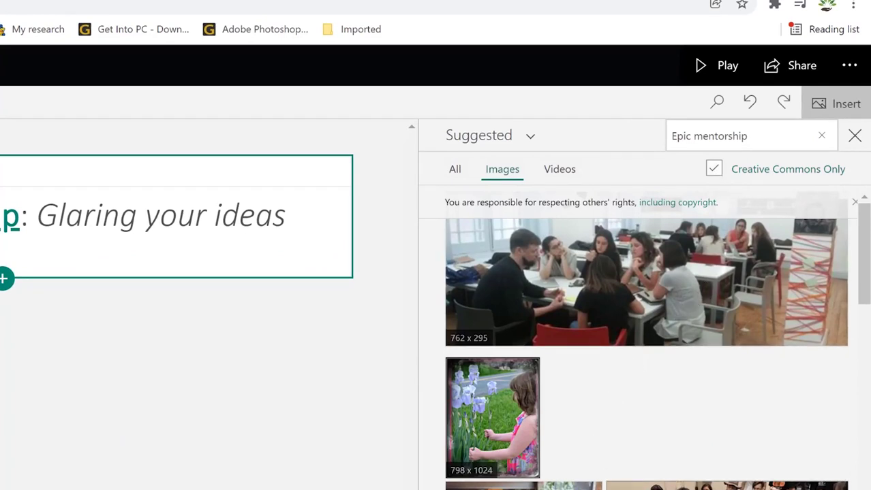
left_click(610, 486)
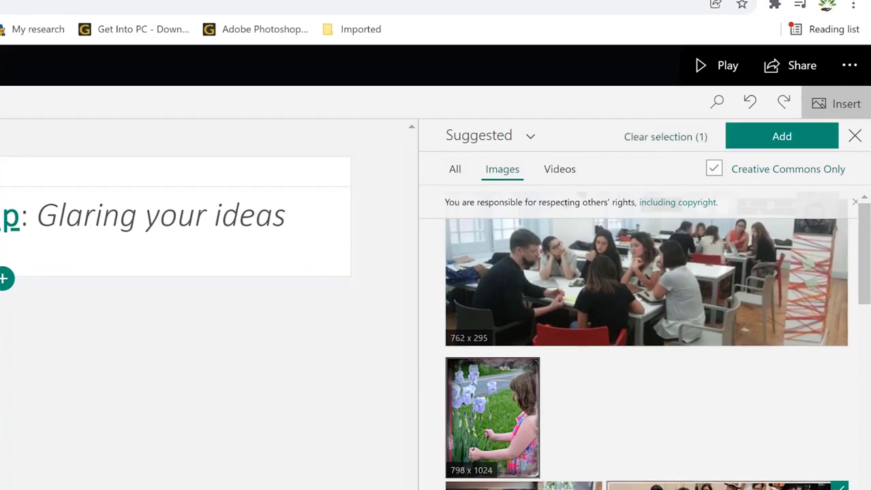
left_click(794, 139)
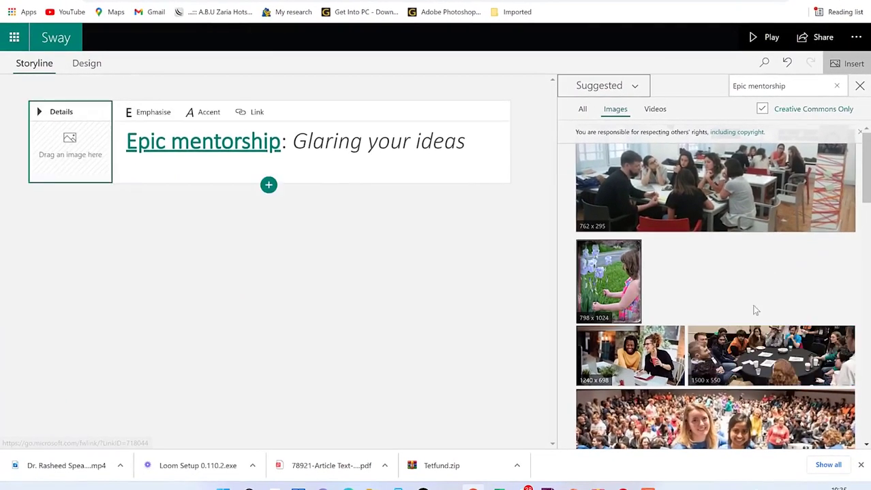
left_click(779, 344)
left_click(812, 86)
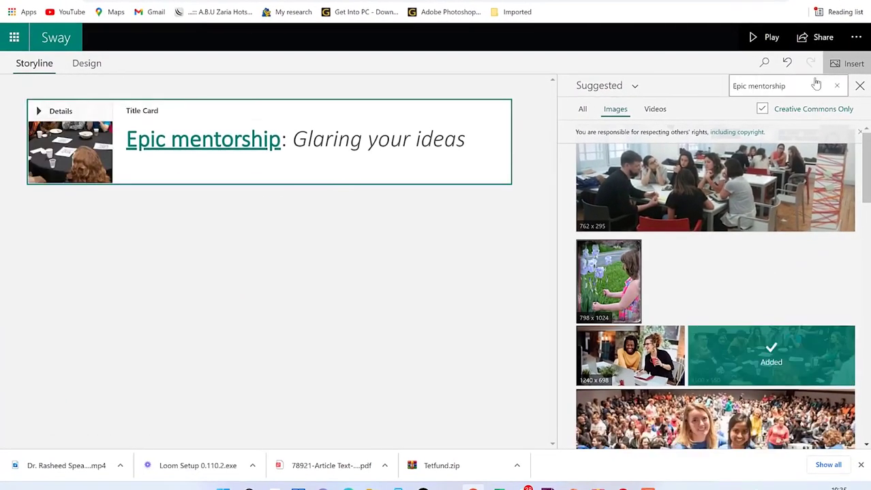
left_click(859, 85)
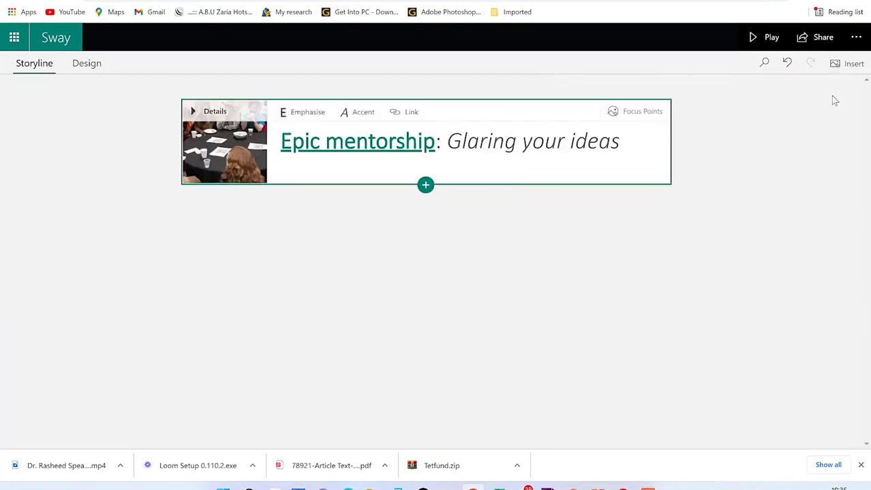
- Add a Heading 1 section and paste an 'About' heading introducing the doctor
left_click(425, 186)
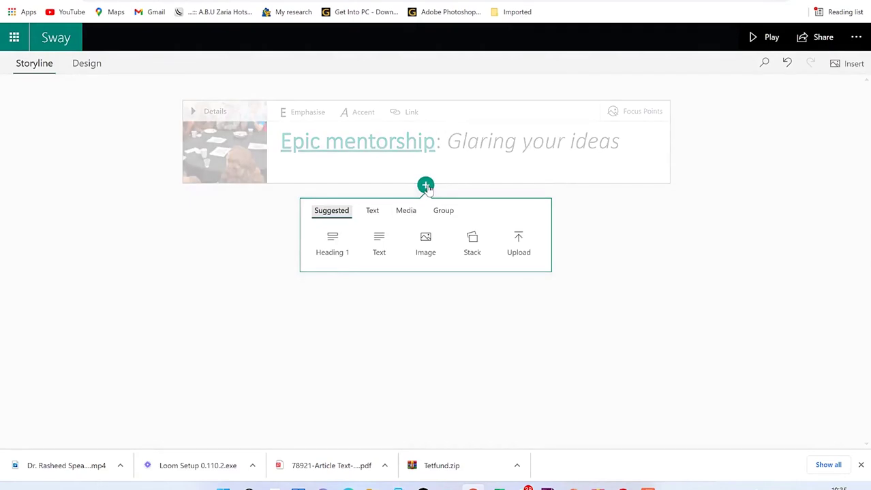
left_click(332, 239)
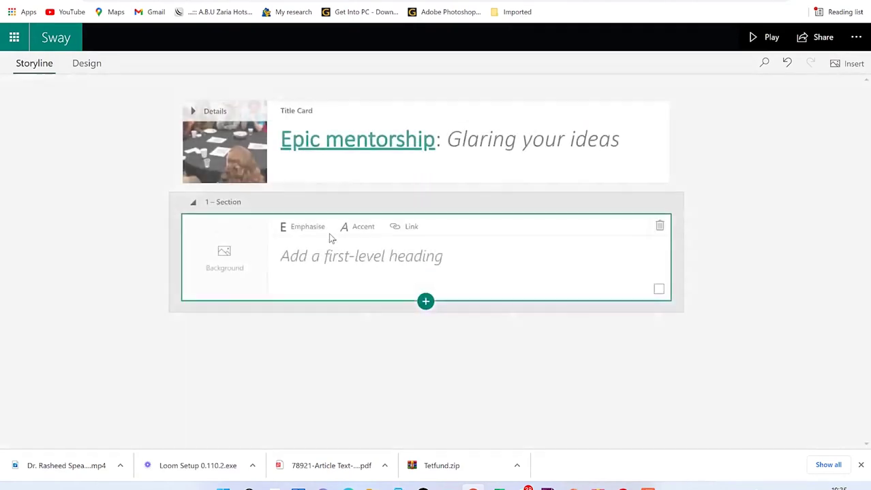
left_click(302, 260)
type("About Dr. Rasheed")
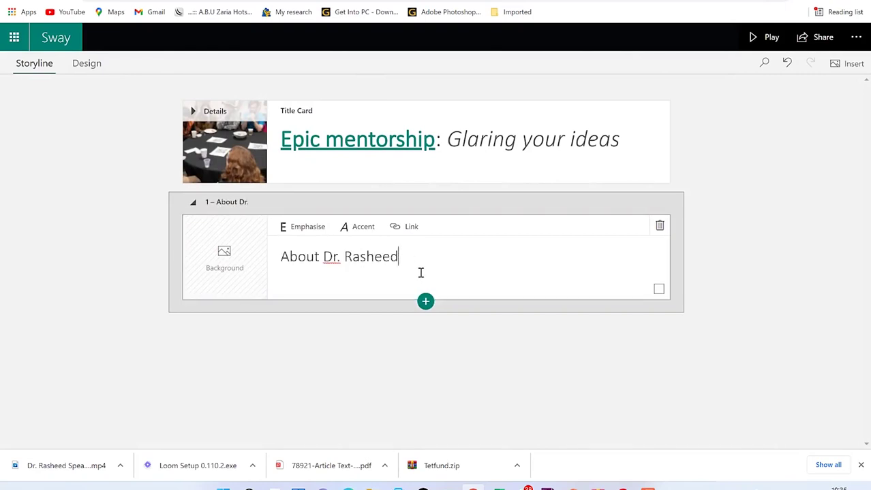
- Emphasise the doctor's name in the heading and open the section's background image suggestions
left_click_drag(426, 260, 317, 249)
left_click(305, 228)
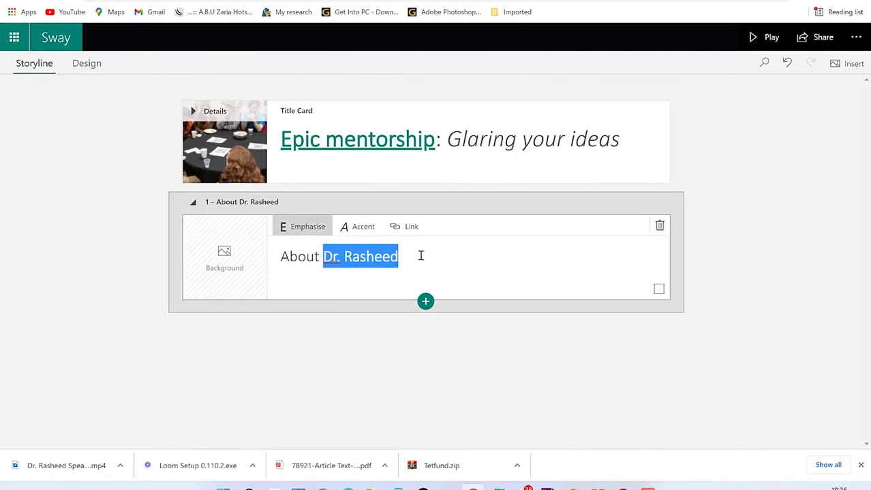
left_click(407, 256)
left_click(219, 256)
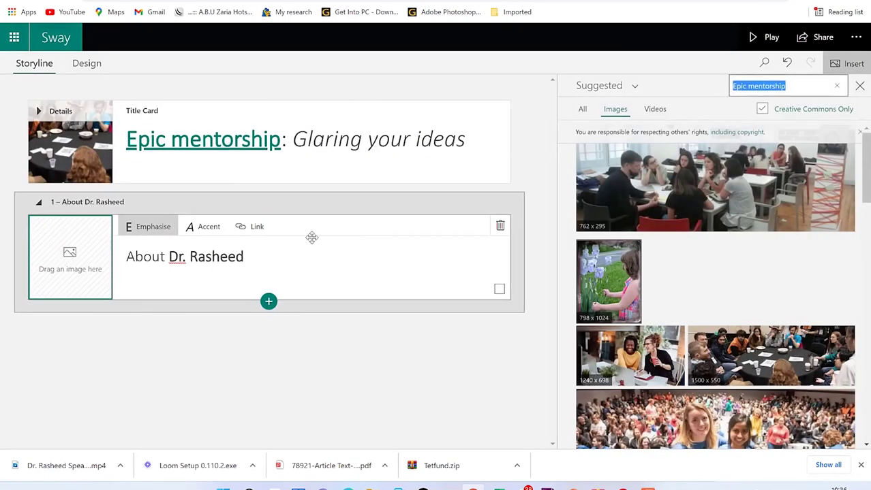
- Upload DSC_5081 from the computer's Pictures folder via My device into the card's image slot
left_click(582, 113)
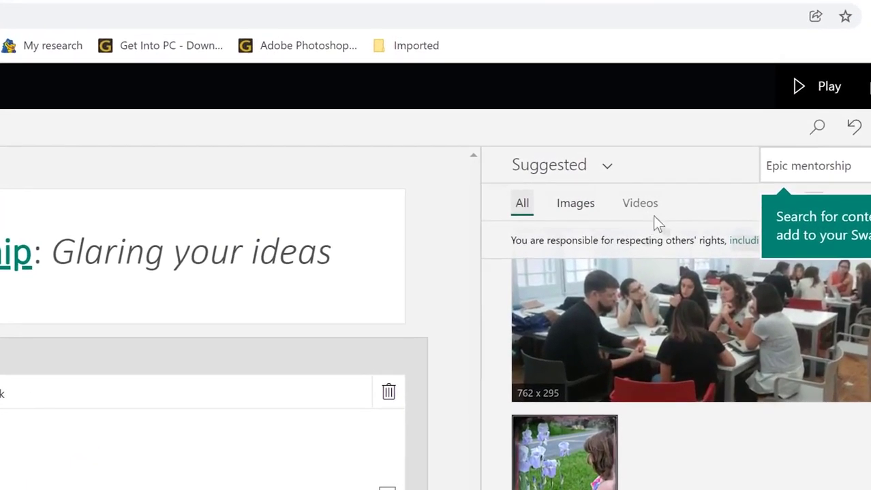
left_click(606, 174)
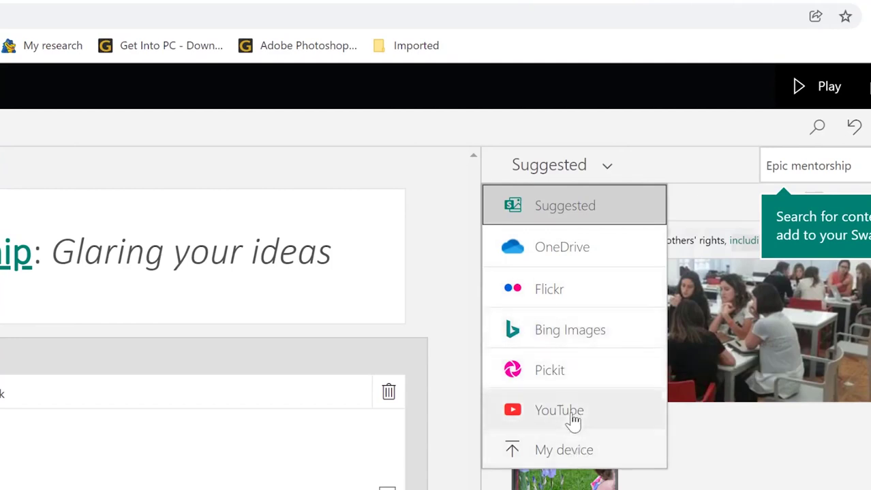
left_click(552, 452)
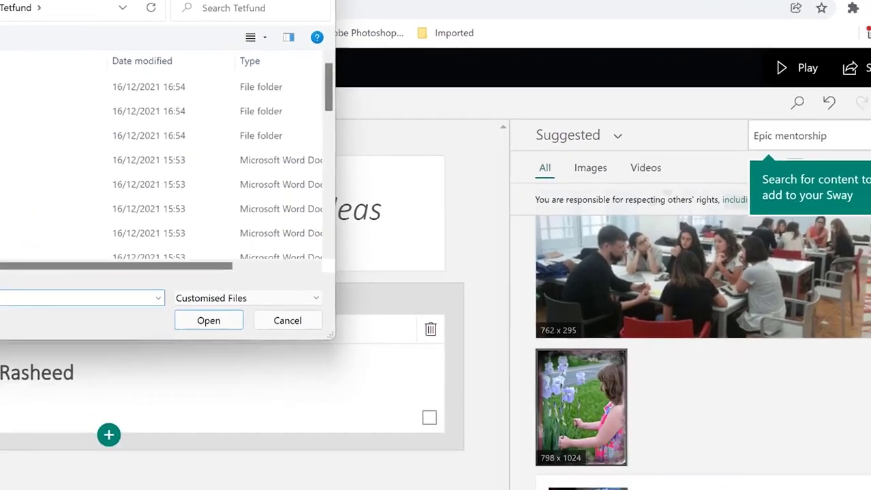
left_click(46, 130)
scroll(211, 116, "down", 5)
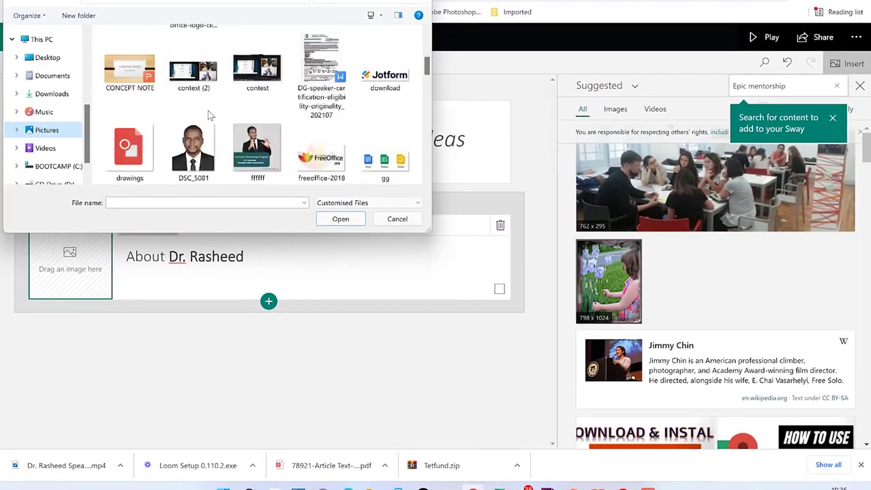
scroll(211, 116, "up", 1)
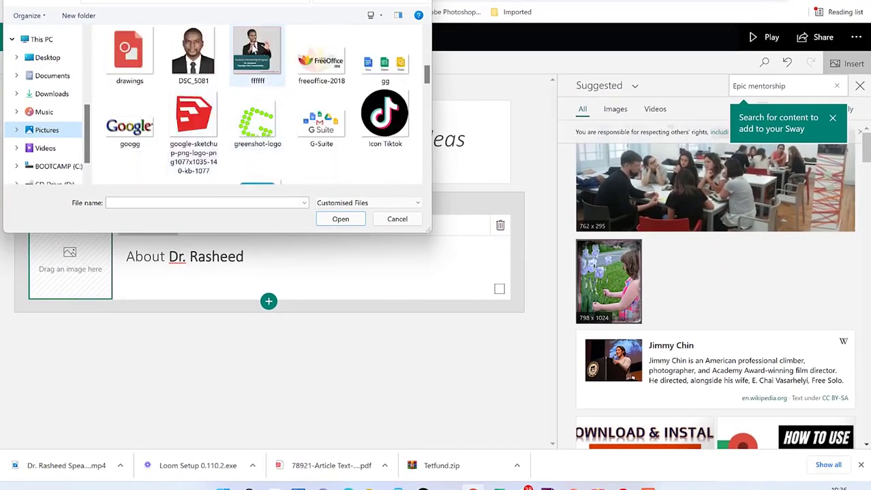
left_click(194, 55)
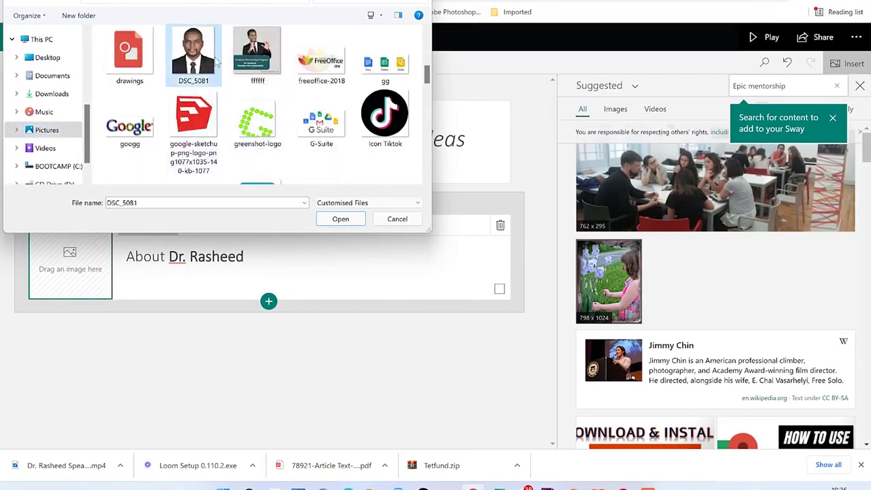
left_click(338, 224)
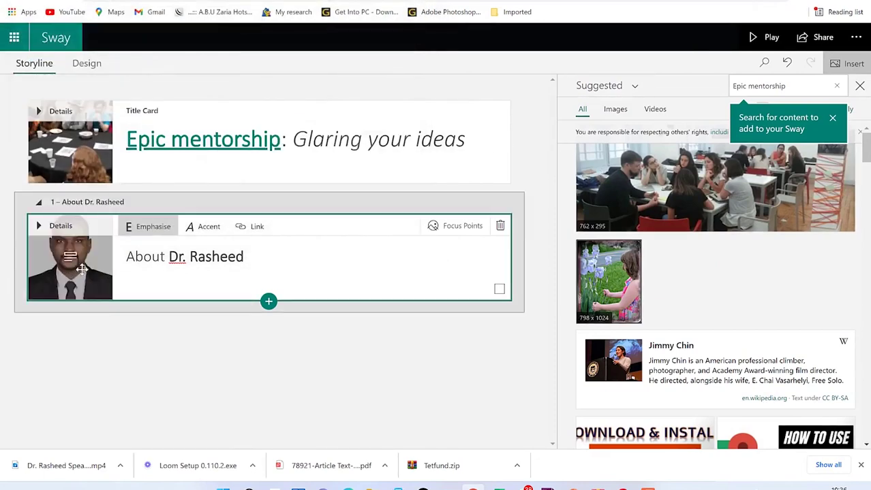
- On the background photo, set focus points on the man's forehead, mouth, left shoulder and right collar
left_click(38, 227)
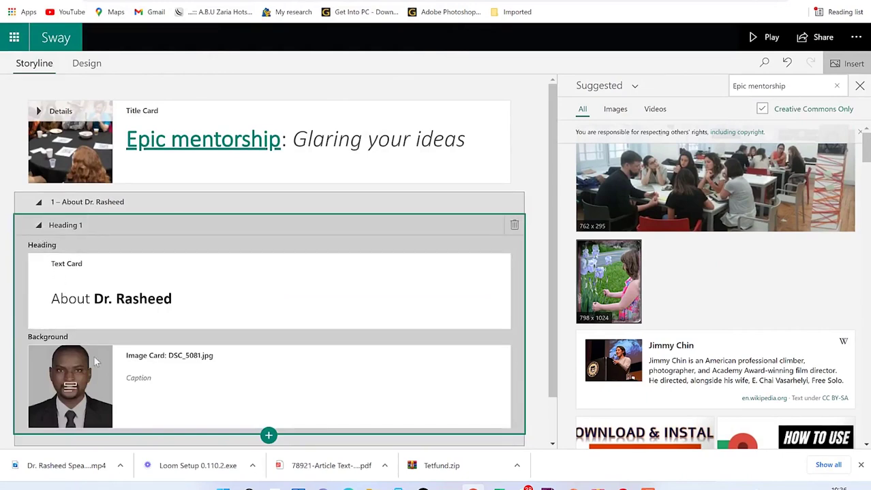
left_click(71, 385)
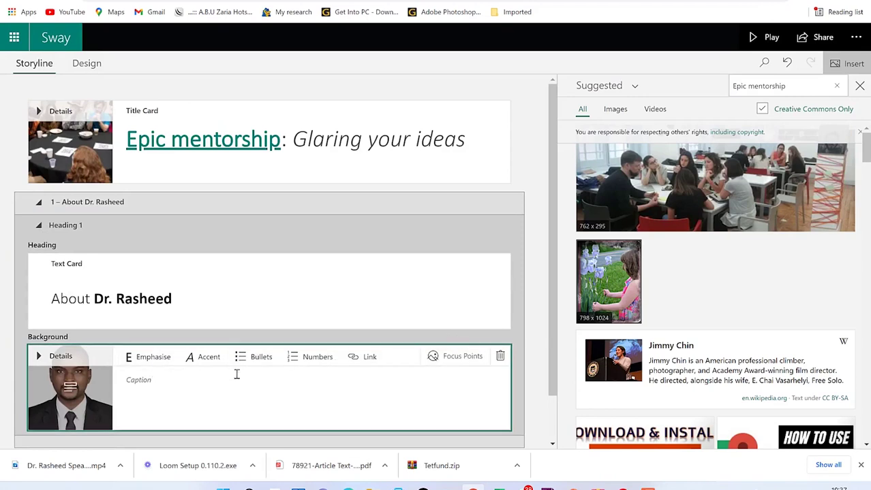
left_click(464, 356)
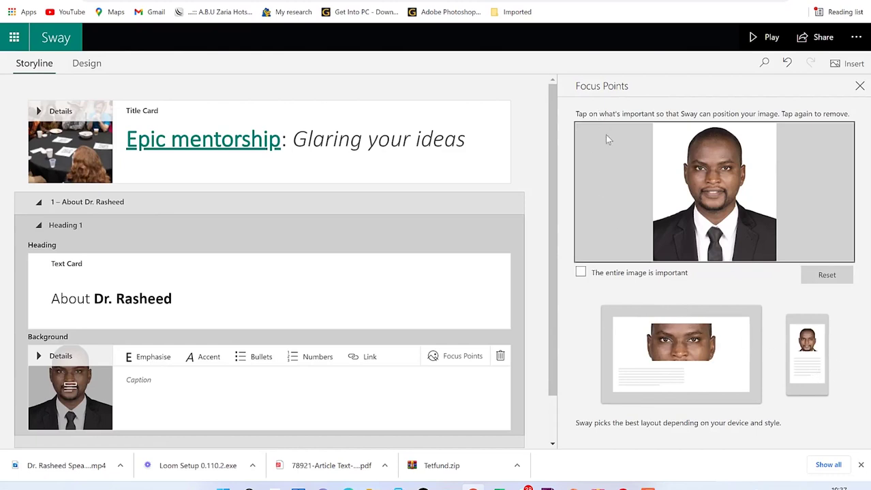
left_click(709, 161)
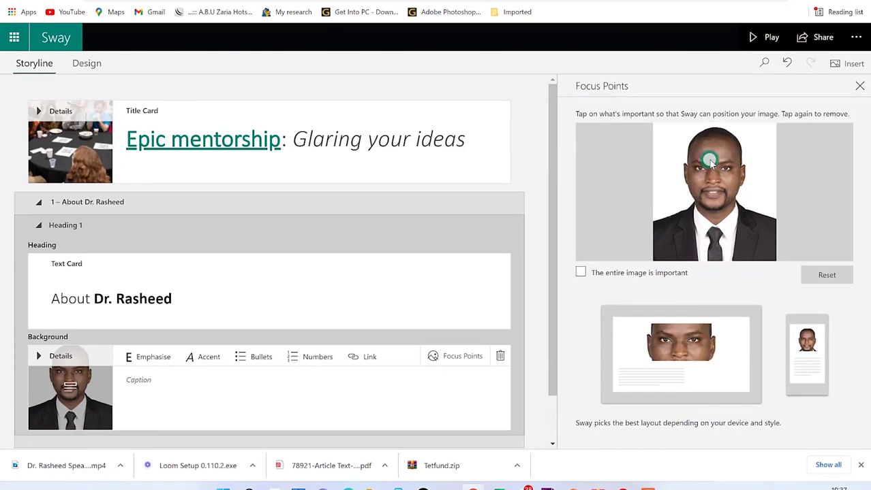
left_click(701, 193)
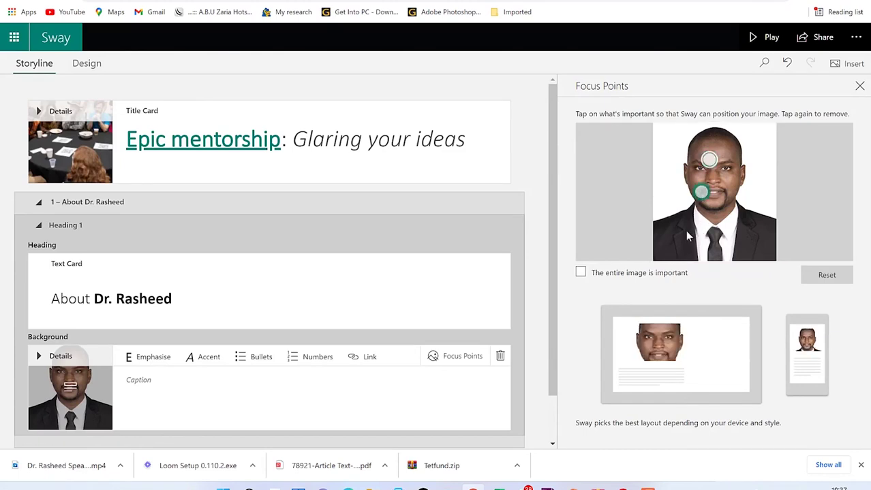
left_click(687, 217)
left_click(724, 213)
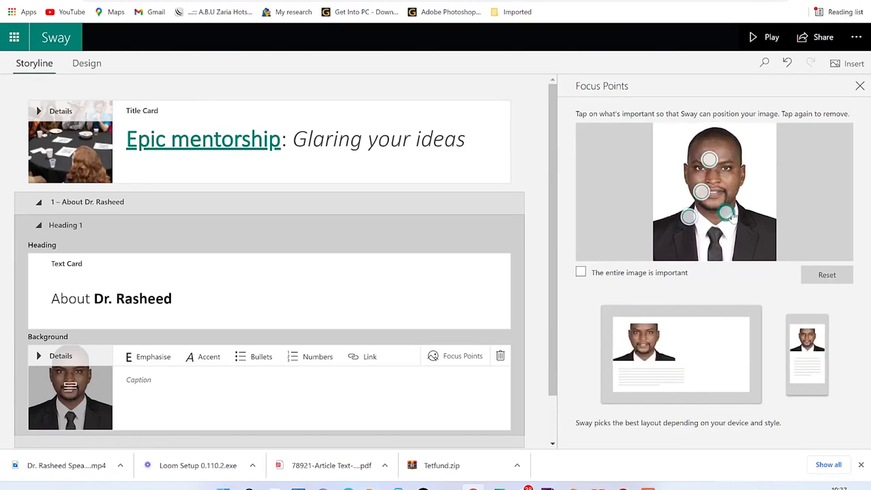
- Add focus points on the head, ear and chin, adjust two, and mark the shirt and tie
left_click(732, 132)
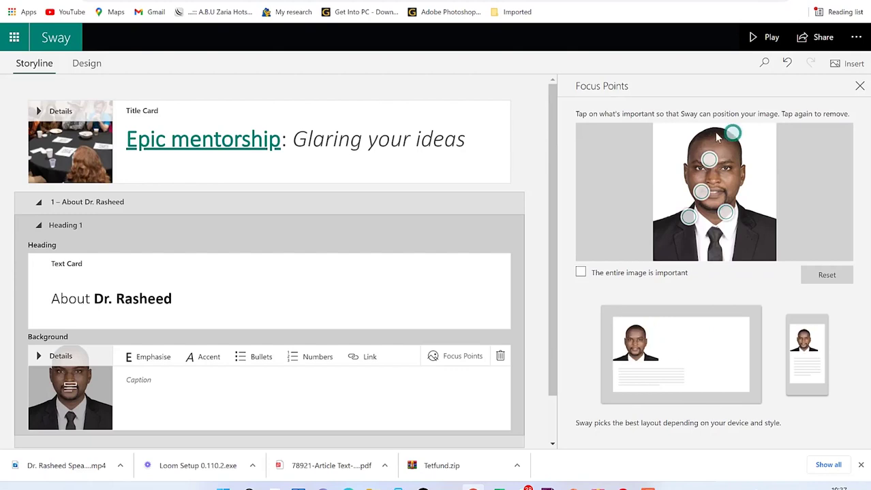
left_click(705, 131)
left_click(739, 169)
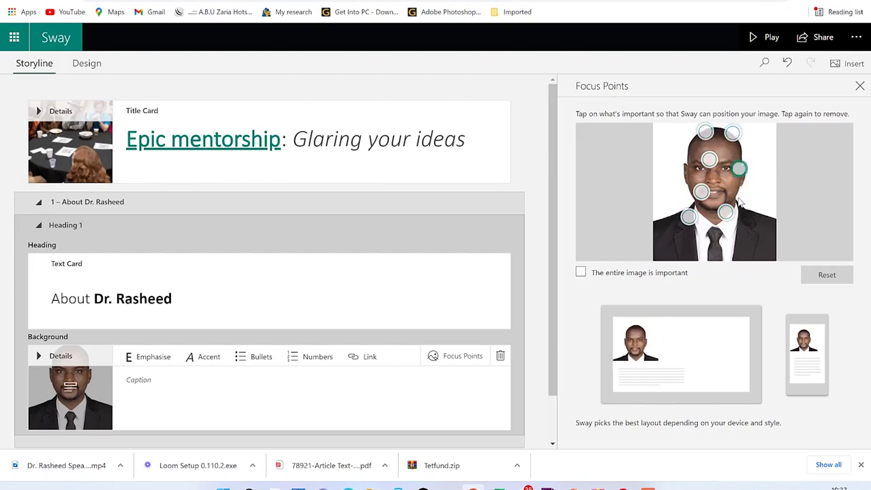
left_click(738, 197)
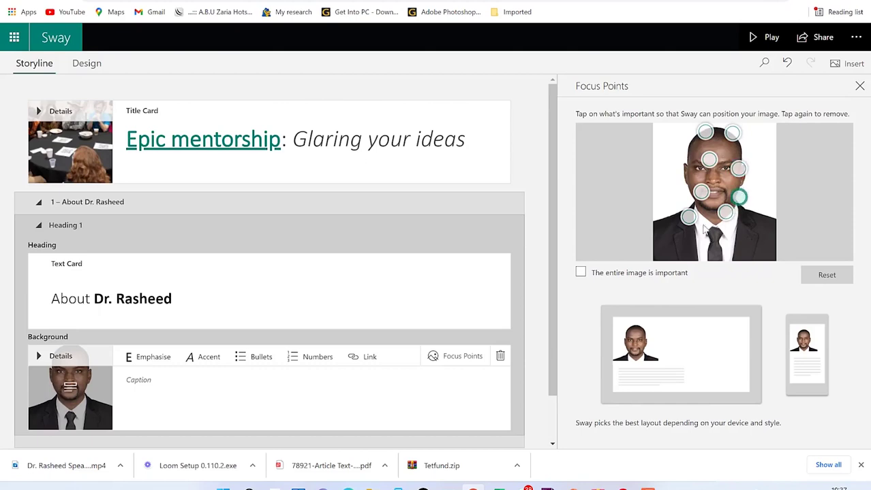
left_click_drag(689, 219, 700, 216)
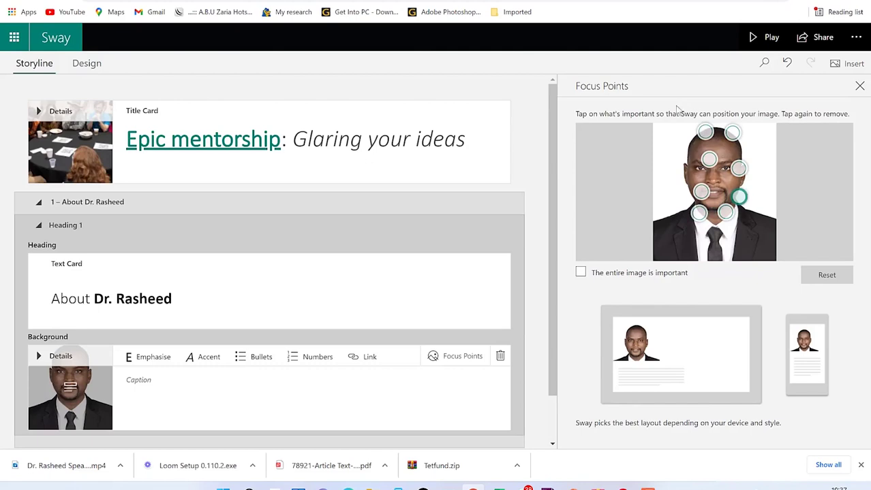
left_click_drag(709, 168, 700, 164)
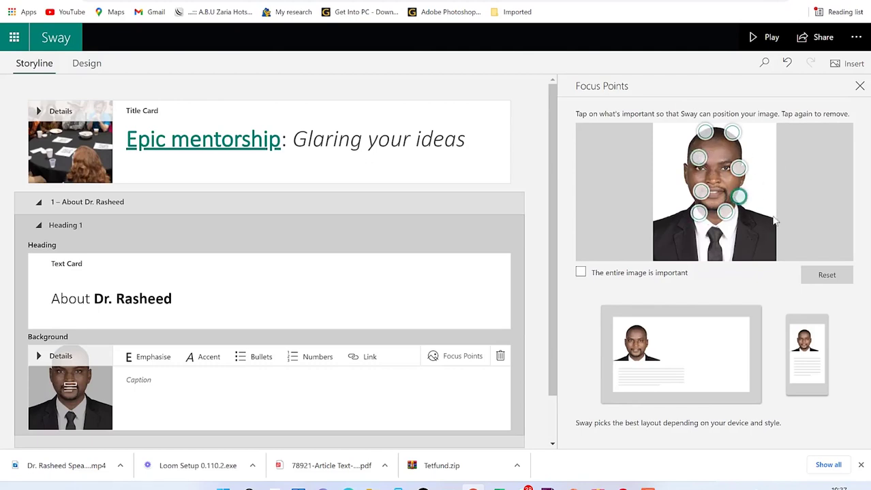
left_click(711, 228)
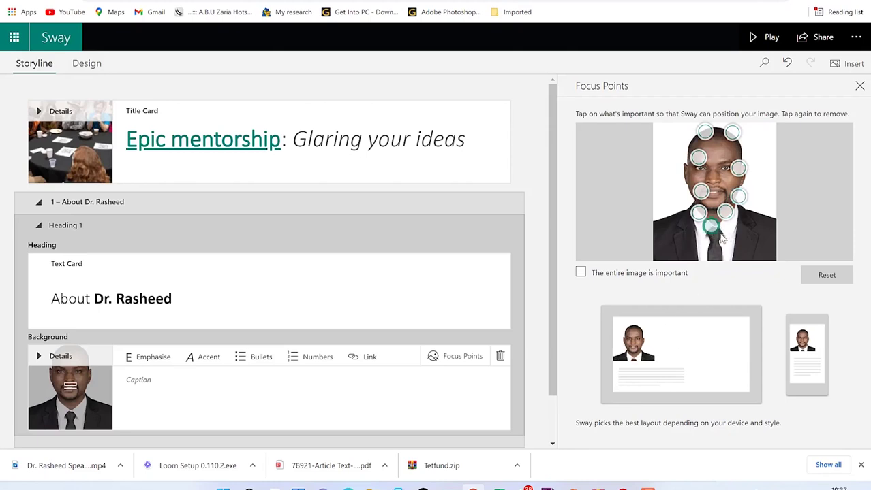
left_click(716, 235)
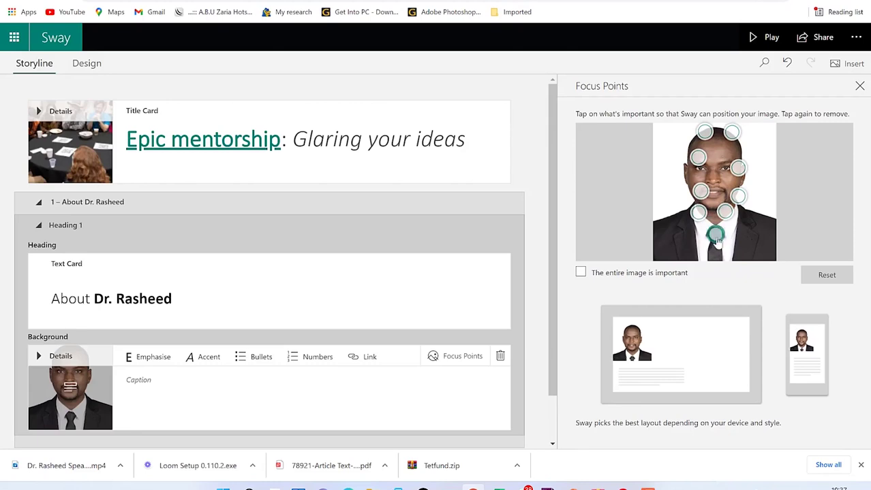
left_click(715, 244)
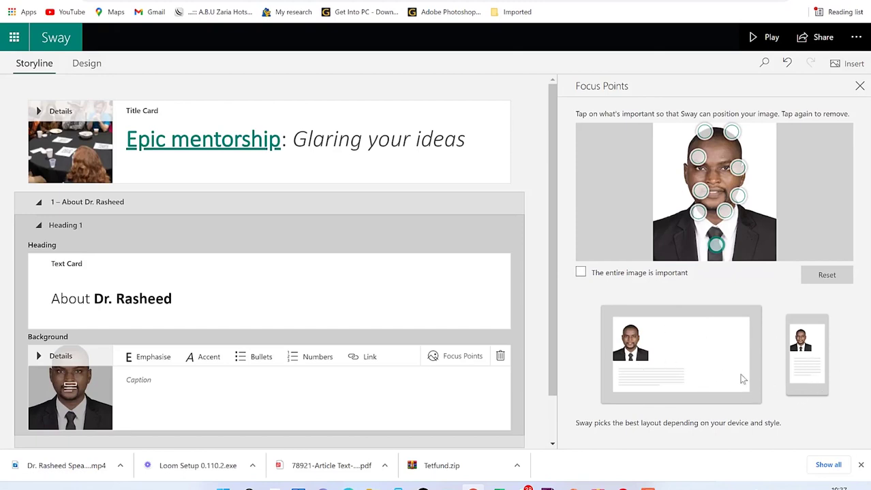
left_click(860, 86)
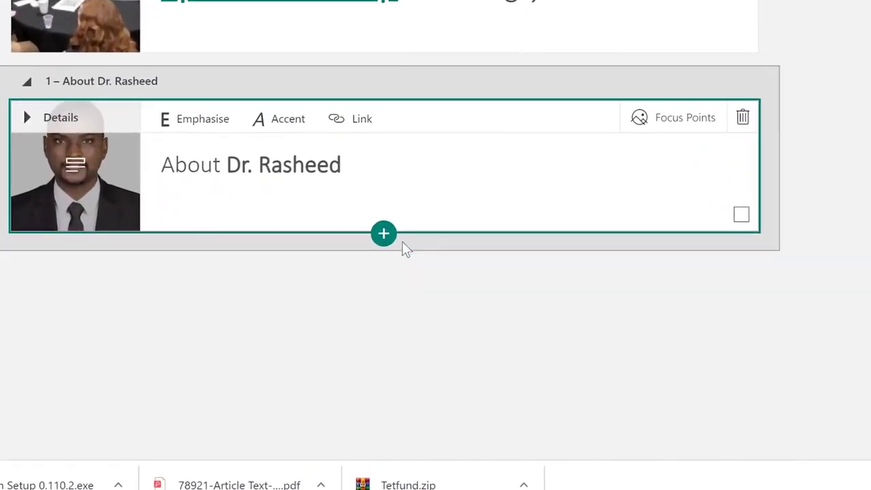
- Add a video card below About Dr. Rasheed with the Google My Maps tutorial from YouTube
left_click(384, 235)
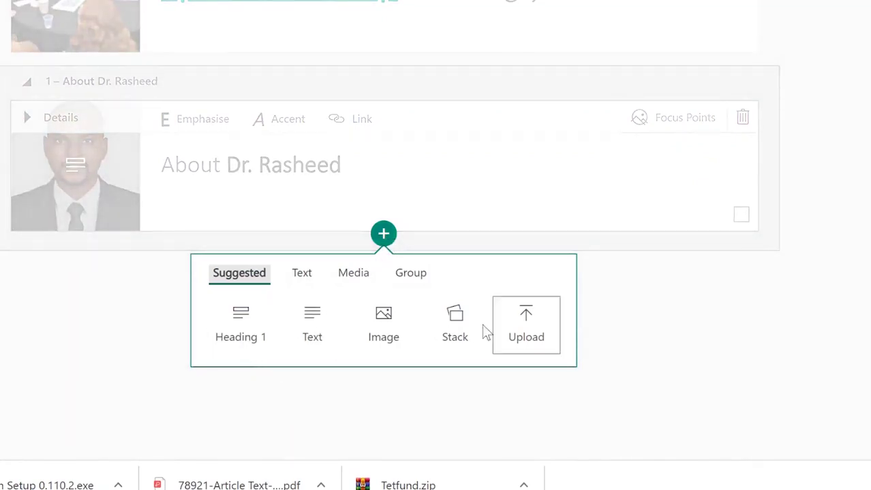
left_click(354, 276)
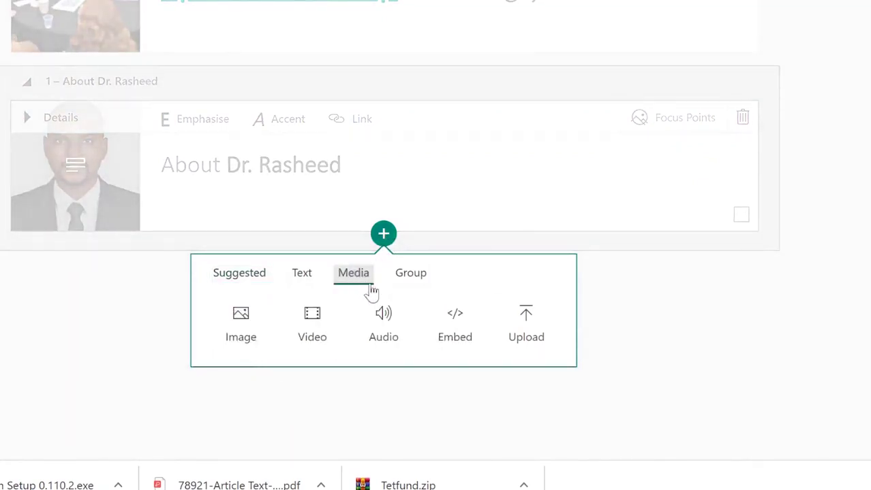
left_click(330, 326)
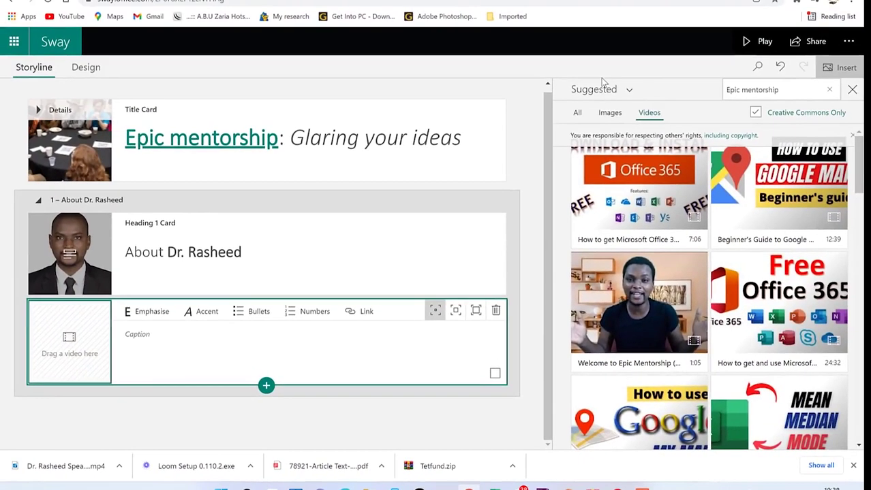
left_click(605, 89)
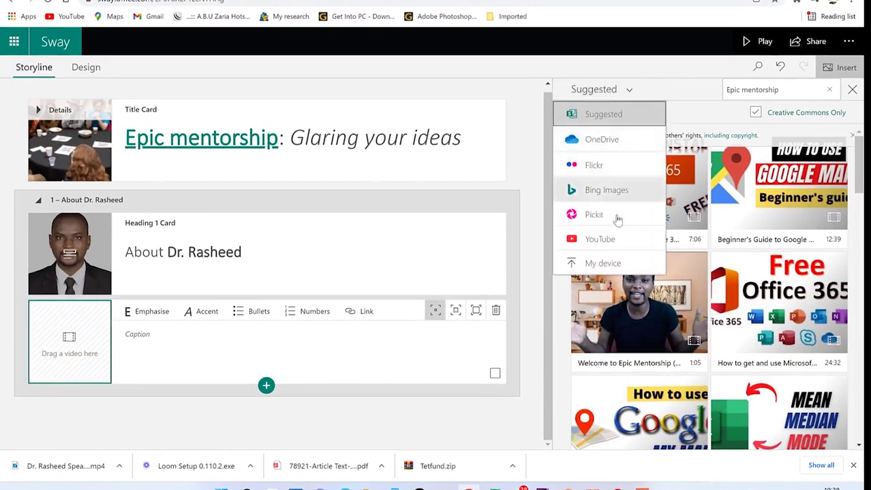
left_click(605, 240)
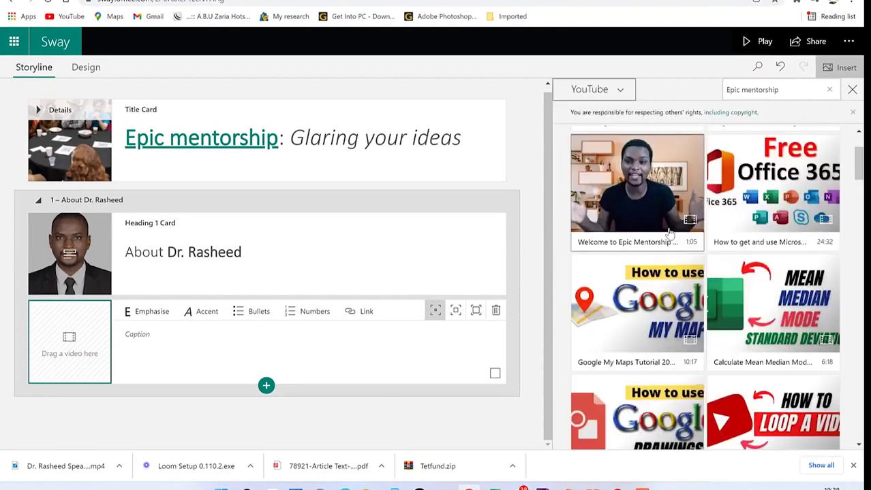
scroll(671, 241, "down", 1)
scroll(717, 402, "down", 3)
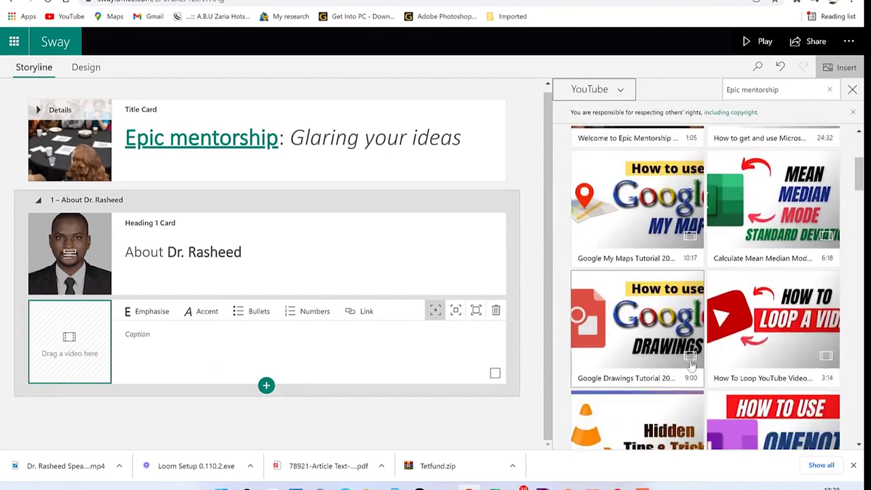
scroll(673, 255, "up", 6)
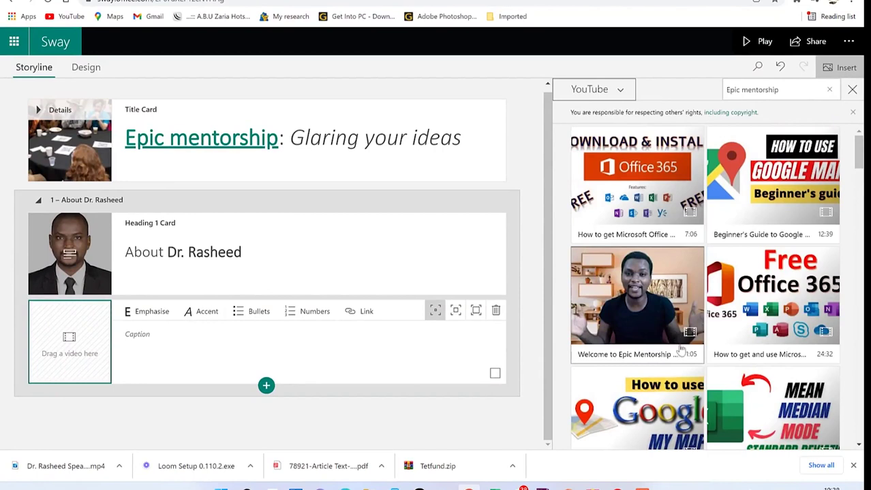
scroll(670, 323, "down", 2)
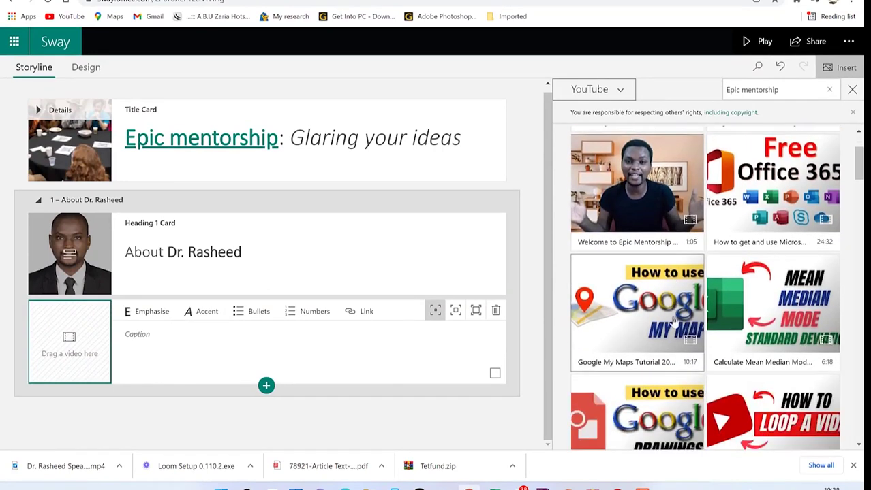
left_click(641, 308)
left_click(787, 93)
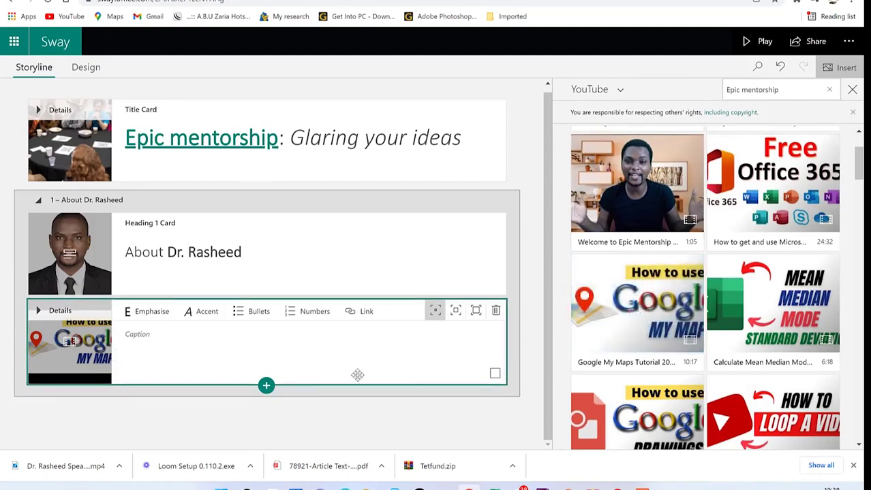
- Paste the caption 'How to use Google My Maps' under the video and make it bold
left_click(197, 338)
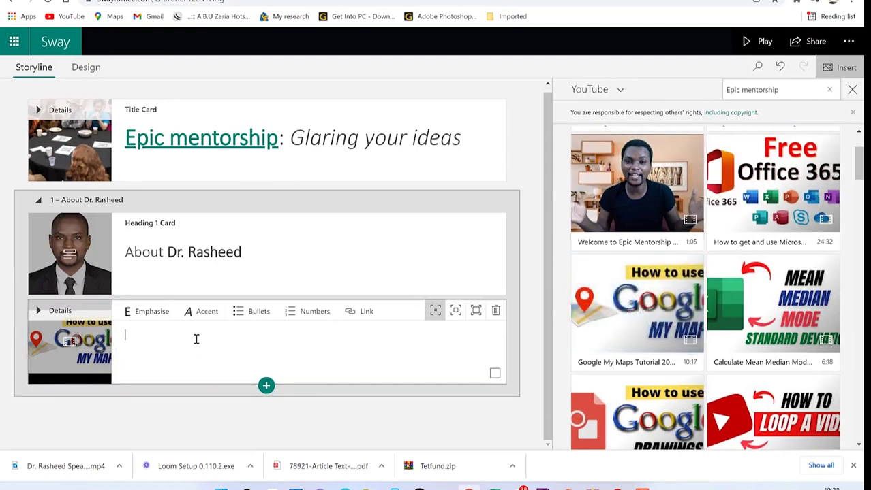
type("How to use Google My Maps")
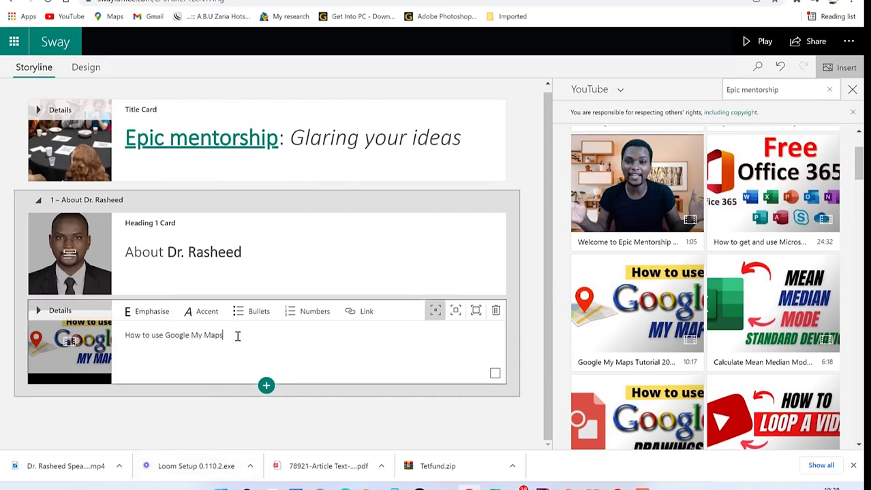
left_click_drag(235, 336, 124, 337)
left_click(153, 316)
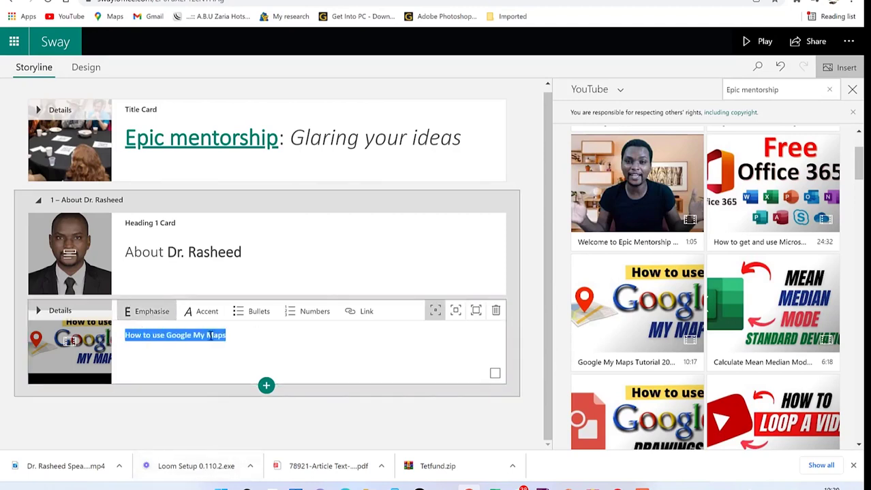
left_click(255, 342)
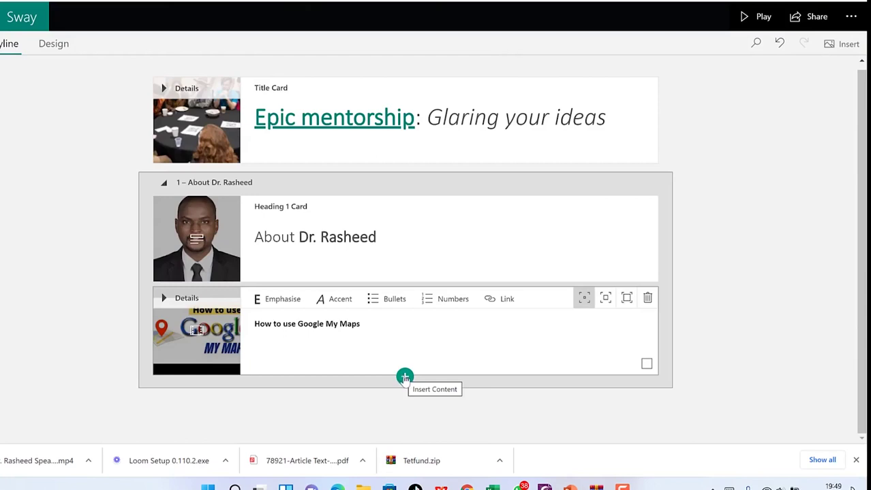
- Insert a Heading 1 card below the video and type 'Public speaking' as its text
left_click(404, 377)
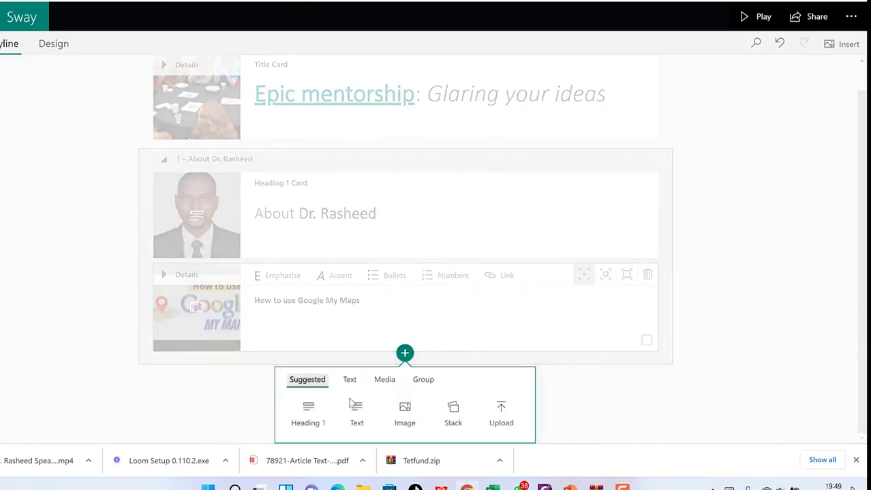
left_click(309, 408)
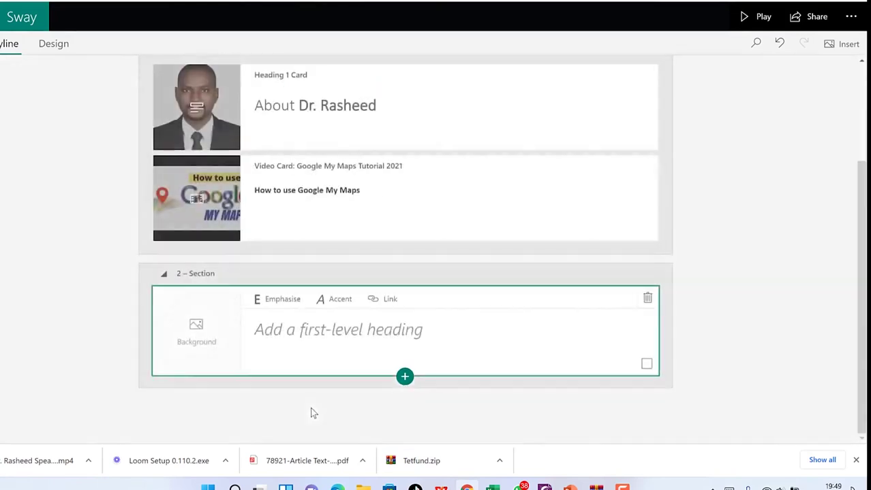
left_click(323, 327)
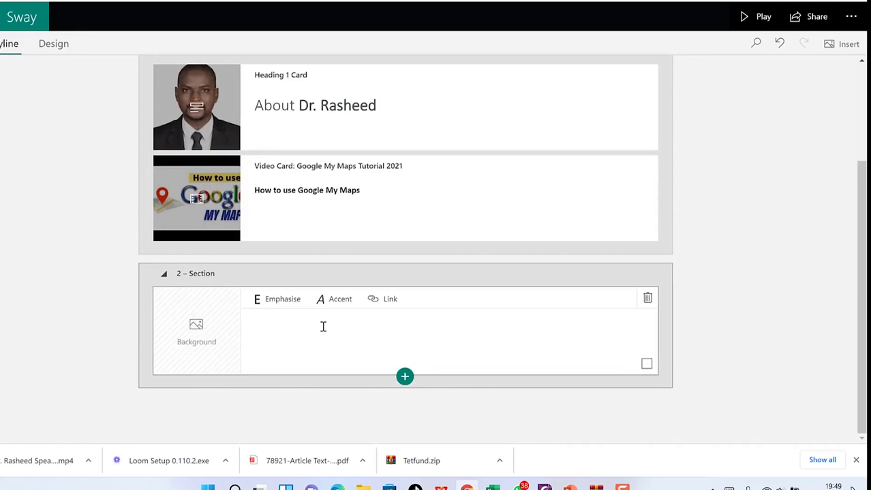
type("Publis")
key("BackSpace")
type("c speaking")
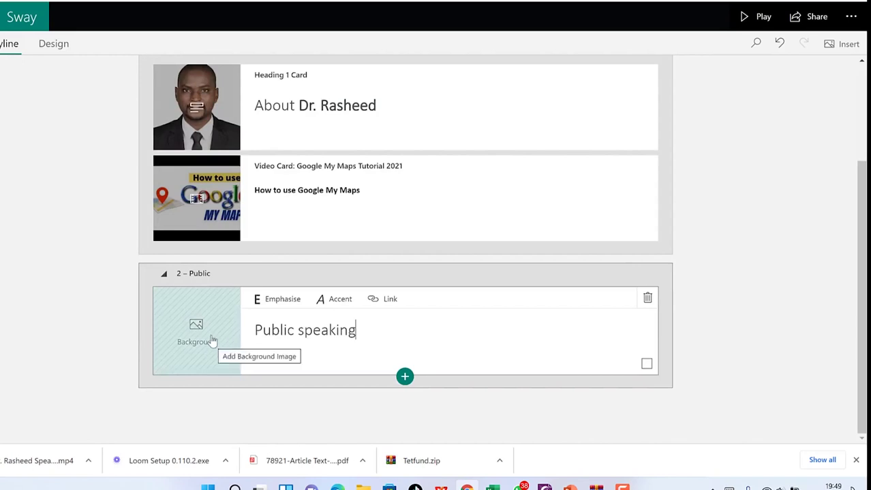
left_click(211, 345)
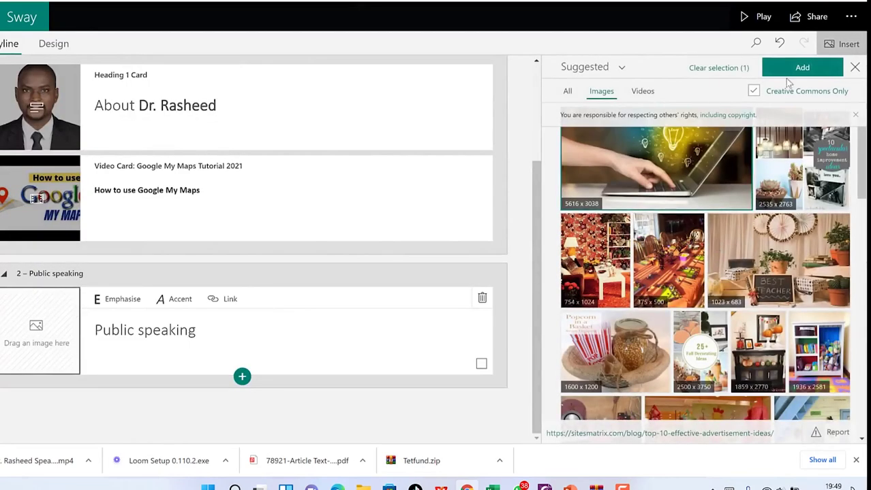
- Rerun the Public speaking image search and set the 1939x1690 speaker photo as the heading background
left_click(854, 67)
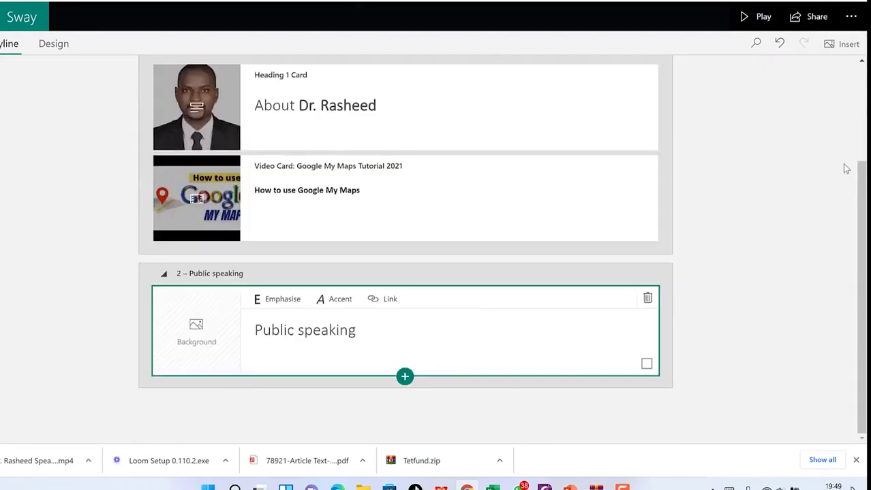
left_click(843, 44)
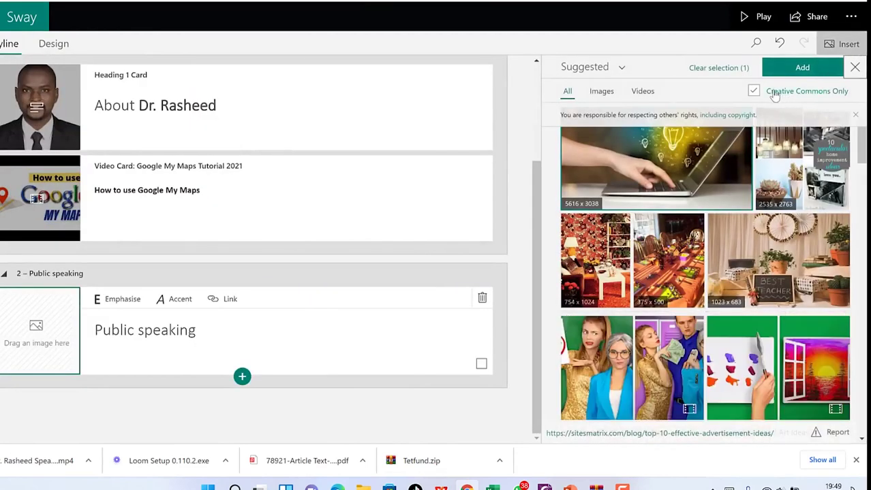
left_click(854, 69)
left_click(827, 45)
left_click(742, 68)
left_click(753, 67)
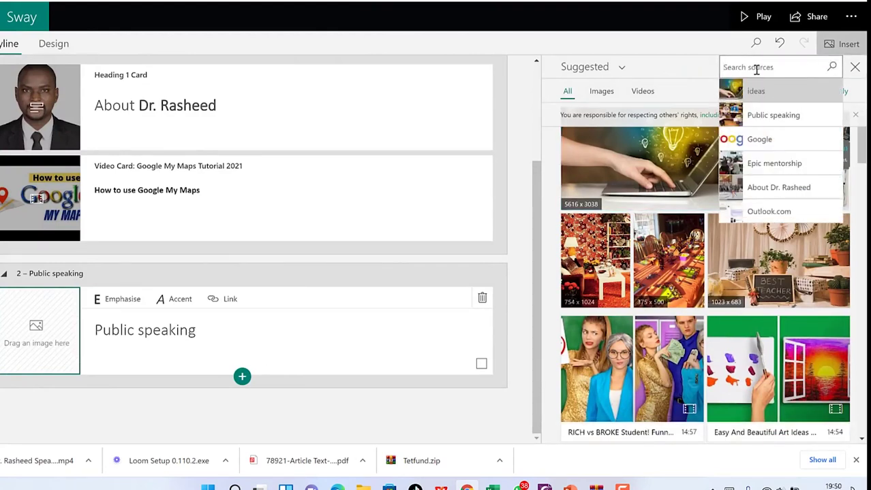
left_click(773, 114)
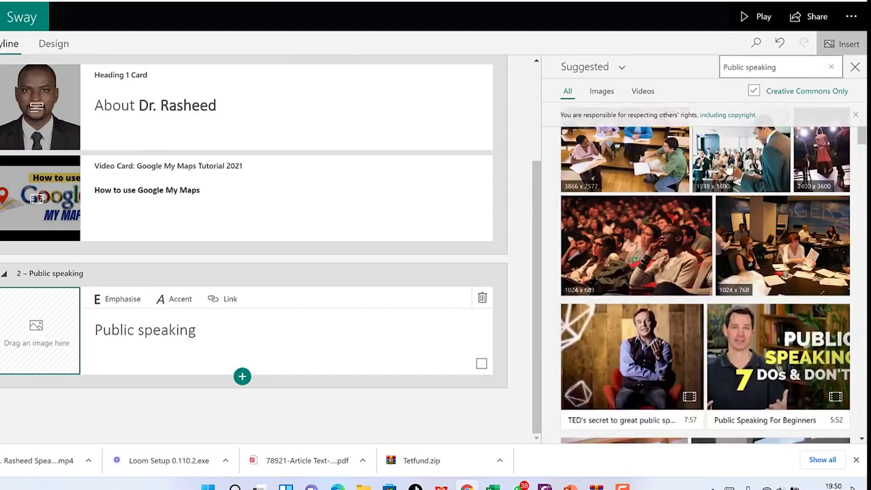
left_click(723, 162)
left_click(797, 67)
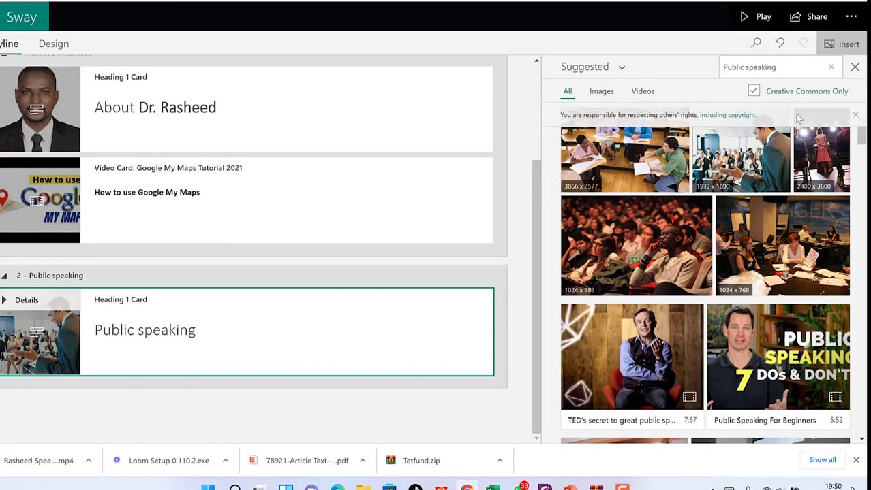
left_click(854, 67)
scroll(355, 347, "down", 2)
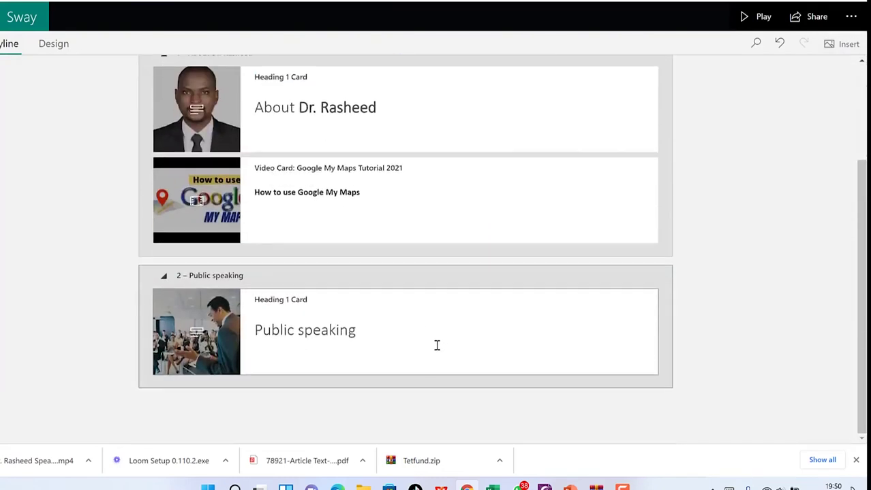
left_click(415, 351)
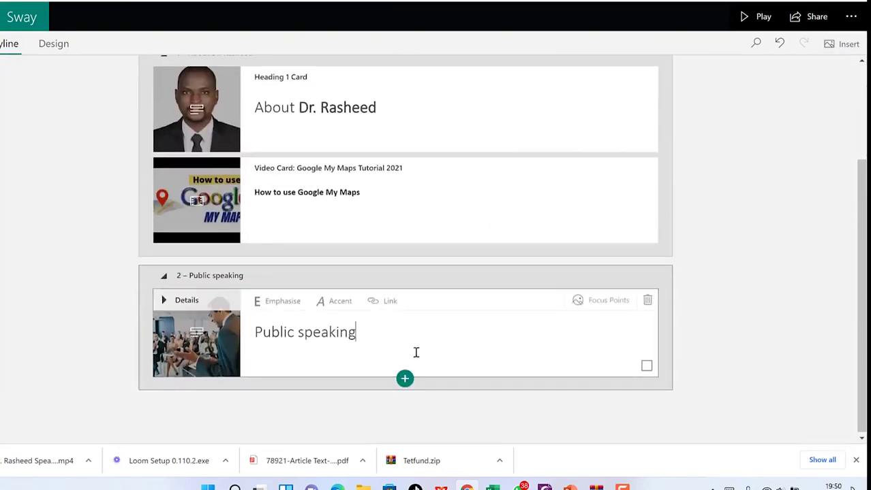
- Add a plain text card under the Public speaking heading and browse its suggested photos
left_click(406, 377)
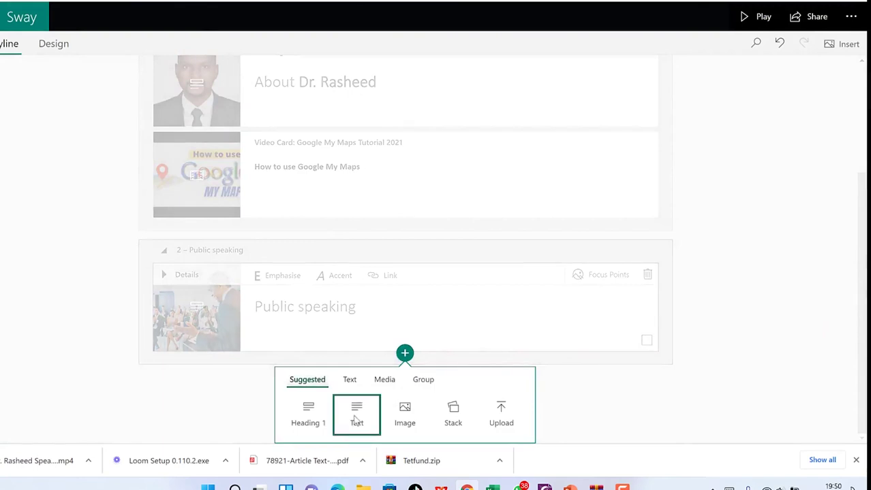
left_click(356, 410)
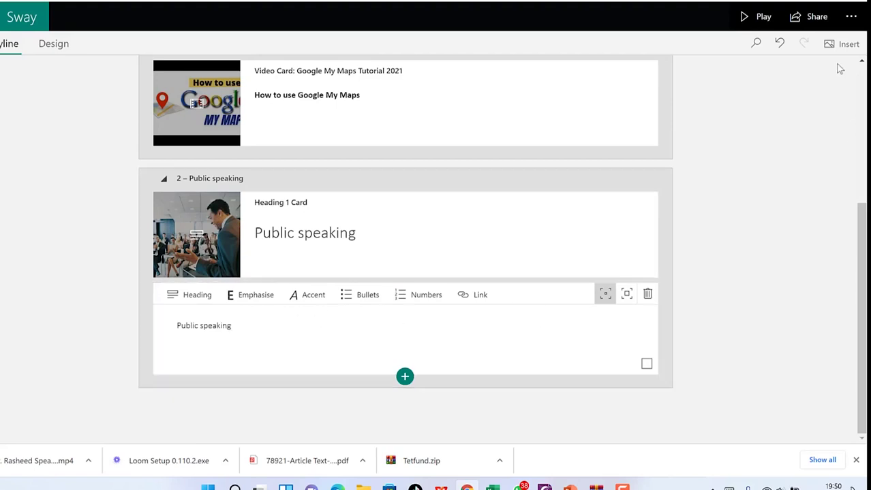
left_click(845, 44)
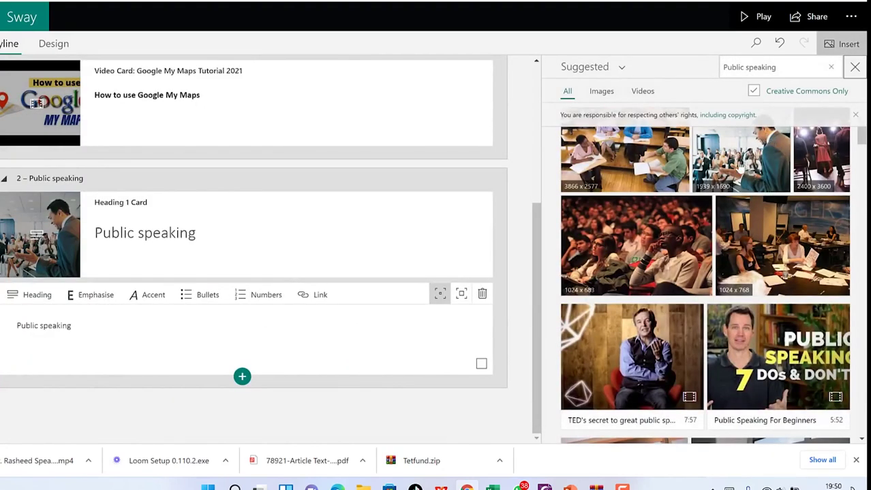
left_click(742, 163)
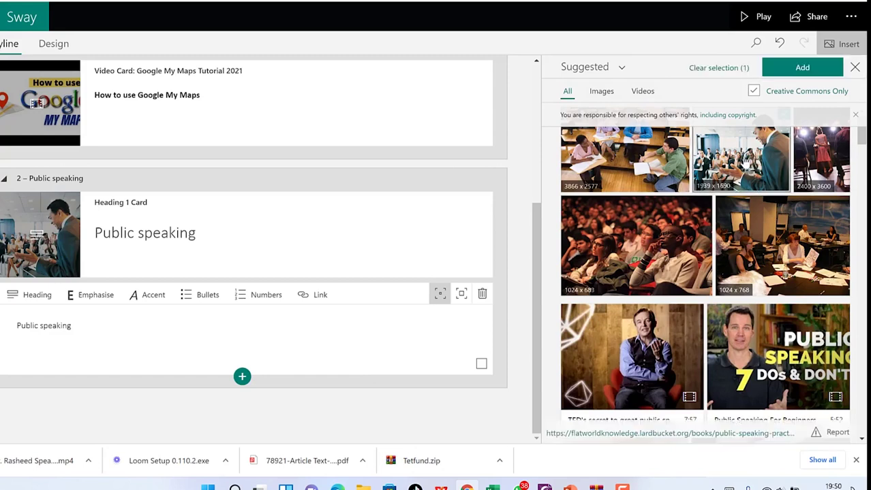
left_click(638, 242)
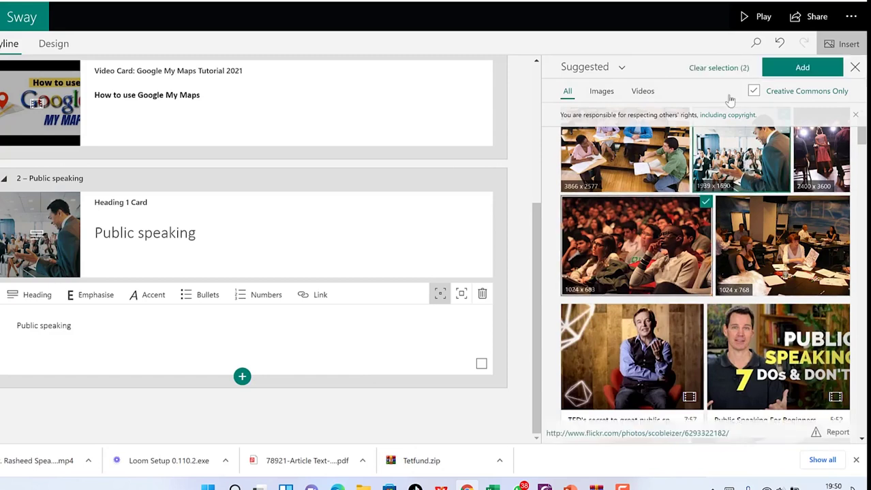
left_click(723, 68)
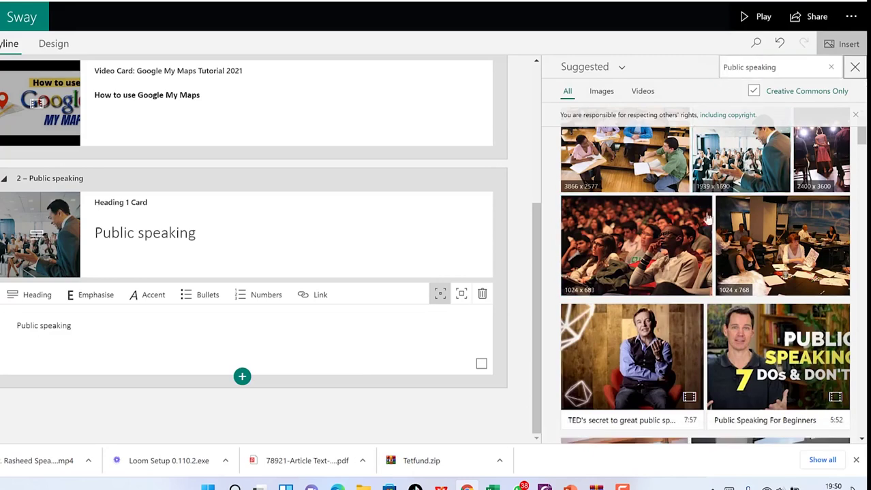
- Search images for 'history of public speaking' and open the 550x428 image's source page
left_click(781, 66)
type("his")
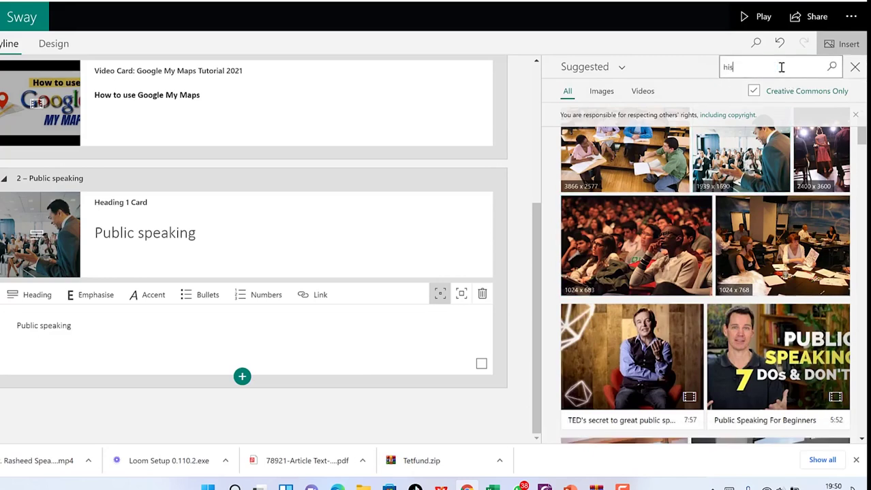
type("tory of public speaking")
key("Return")
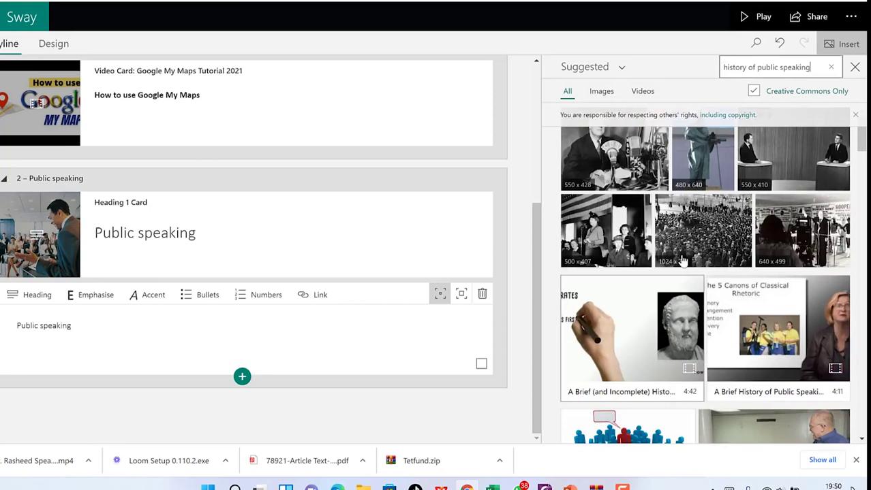
left_click(620, 174)
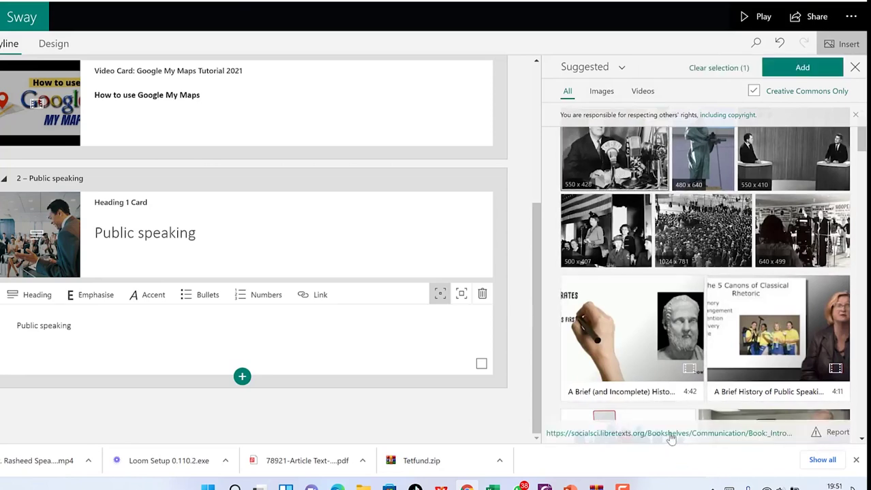
left_click(646, 434)
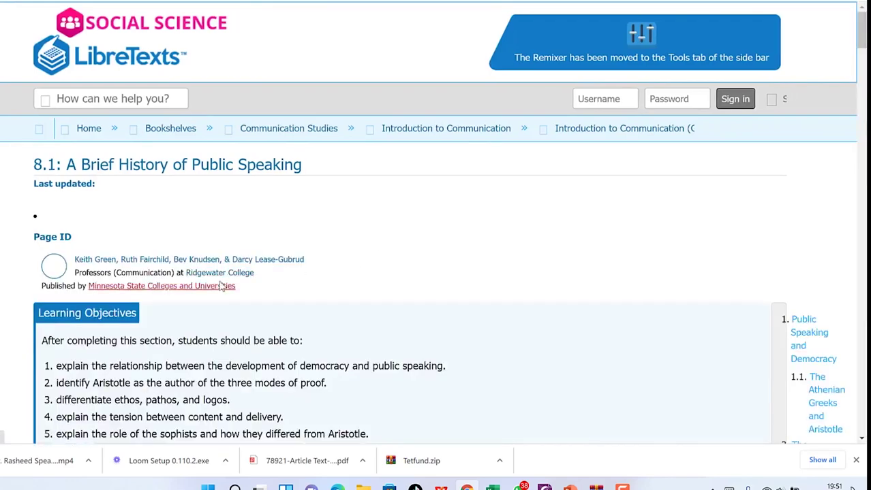
- Copy the three paragraphs from 'Since humans…' through 'Chapter' and return to the Sway tab
scroll(220, 286, "down", 2)
scroll(220, 286, "down", 2)
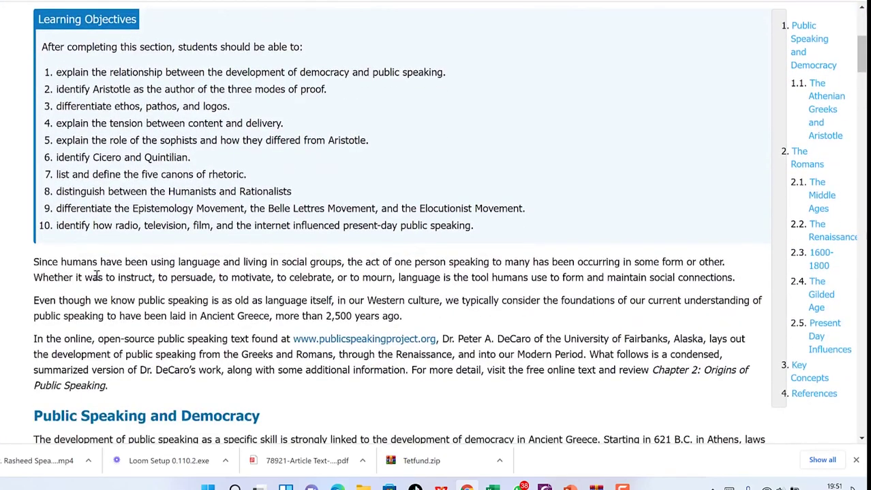
mouse_move(33, 268)
left_mouse_down()
mouse_move(351, 341)
mouse_move(362, 375)
left_mouse_up()
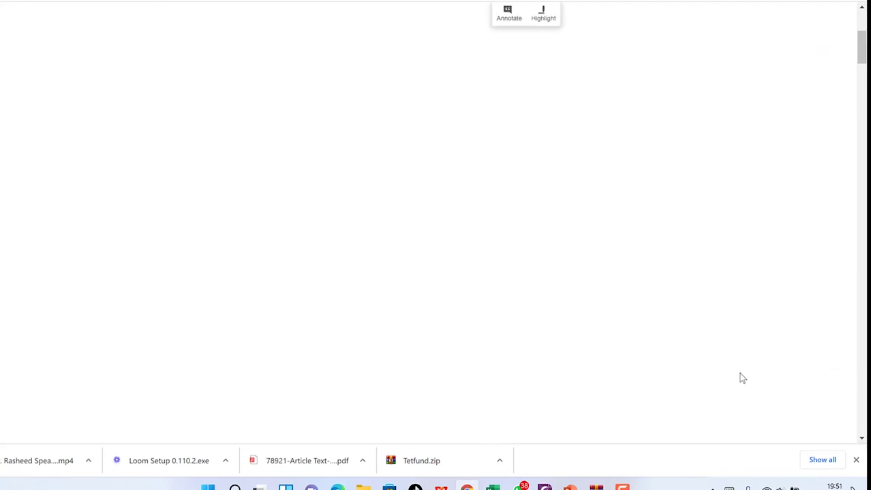
mouse_move(70, 304)
left_mouse_down()
mouse_move(515, 379)
mouse_move(638, 383)
mouse_move(630, 397)
left_mouse_up()
right_click(425, 298)
left_click(467, 310)
key("ctrl+Tab")
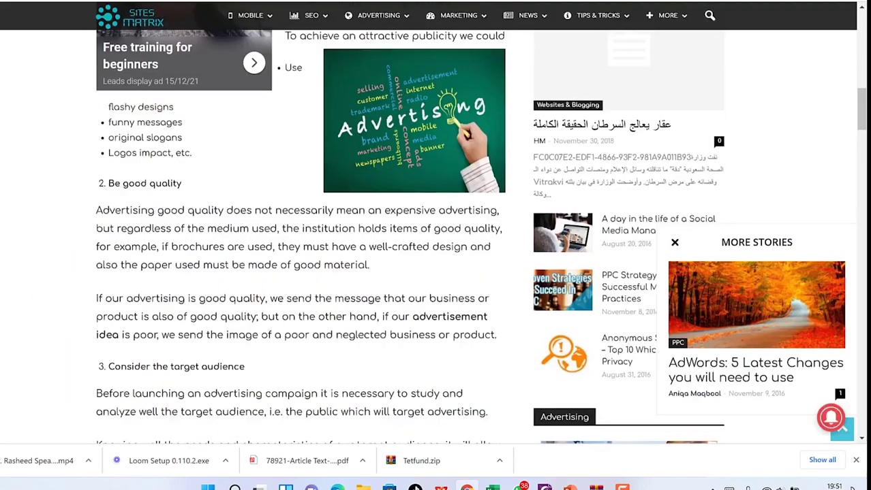
key("ctrl+Tab")
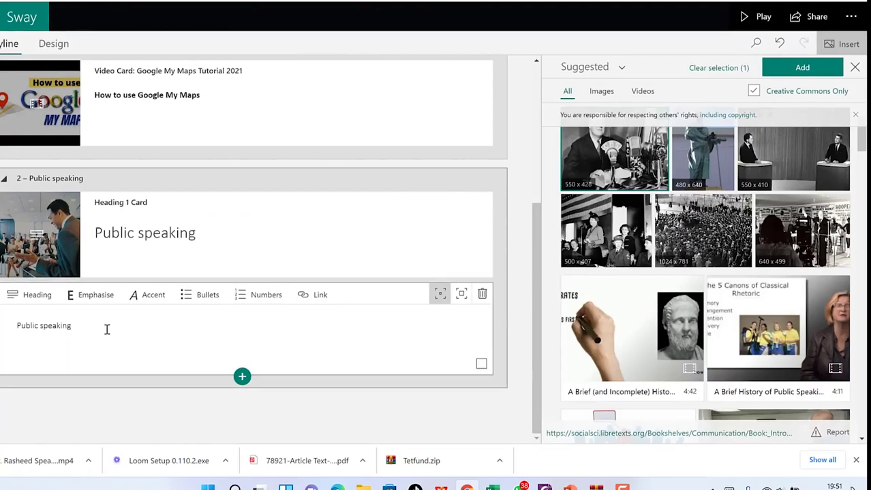
- Replace the text card's placeholder with the three pasted paragraphs on public speaking's history
key("ctrl+a")
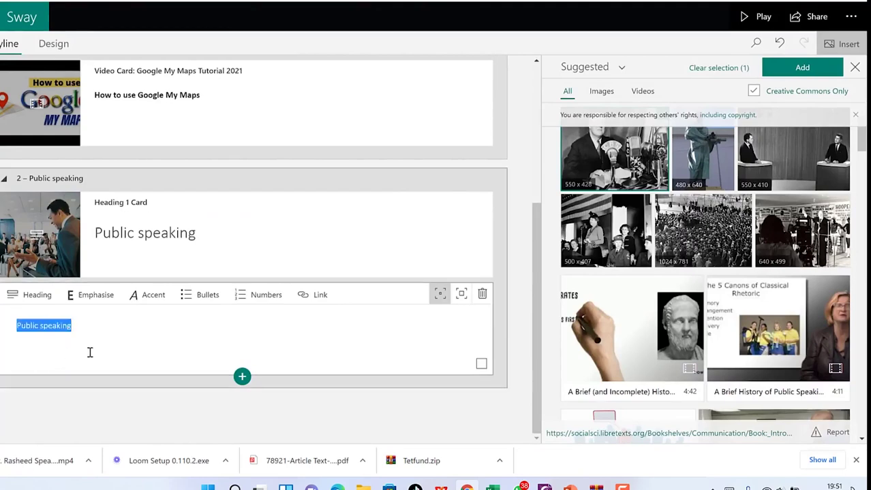
key("ctrl+v")
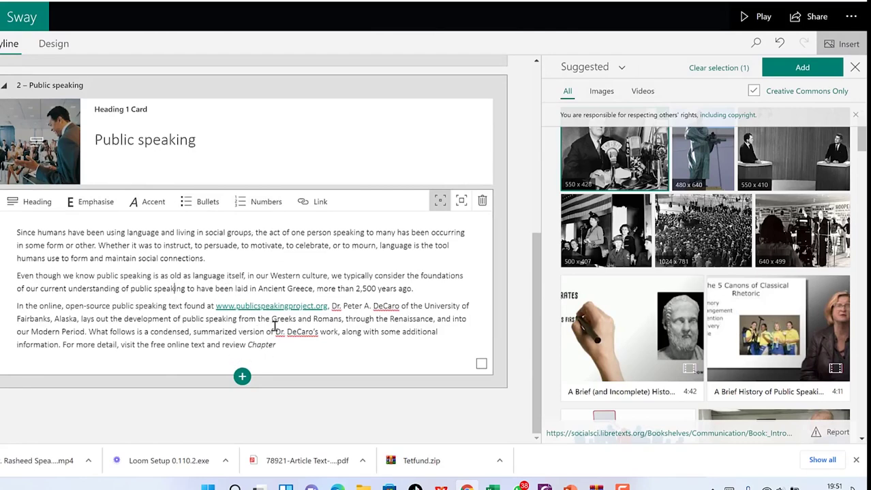
scroll(230, 261, "up", 5)
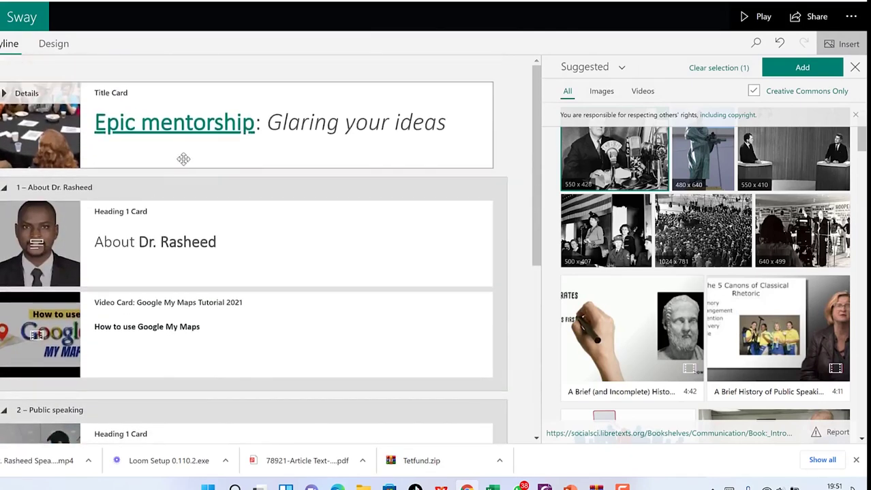
- Preview the Sway in Design, scrolling through the title, About Dr. Rasheed and Public speaking cards
left_click(63, 47)
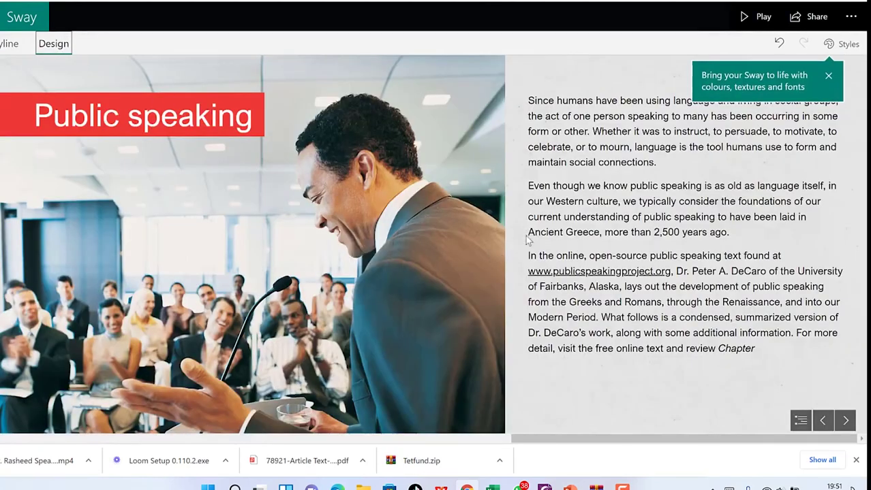
scroll(526, 254, "up", 5)
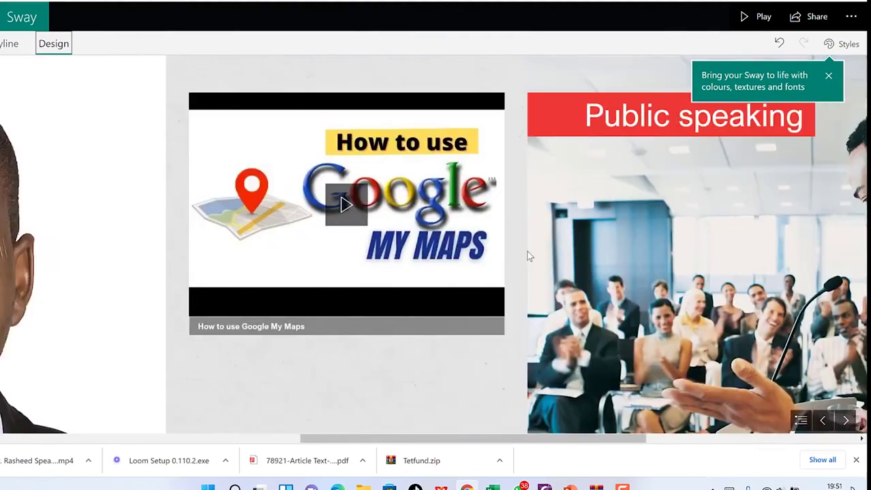
scroll(527, 255, "up", 5)
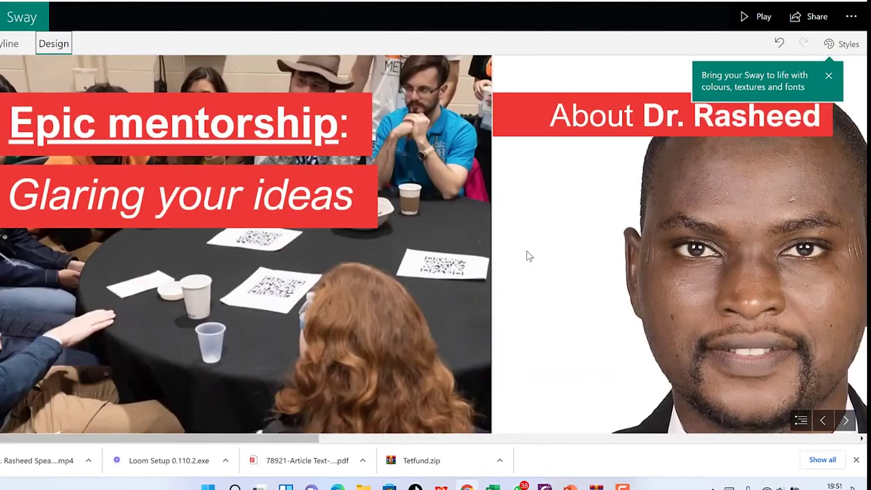
scroll(314, 255, "down", 2)
scroll(308, 248, "up", 1)
scroll(308, 248, "down", 5)
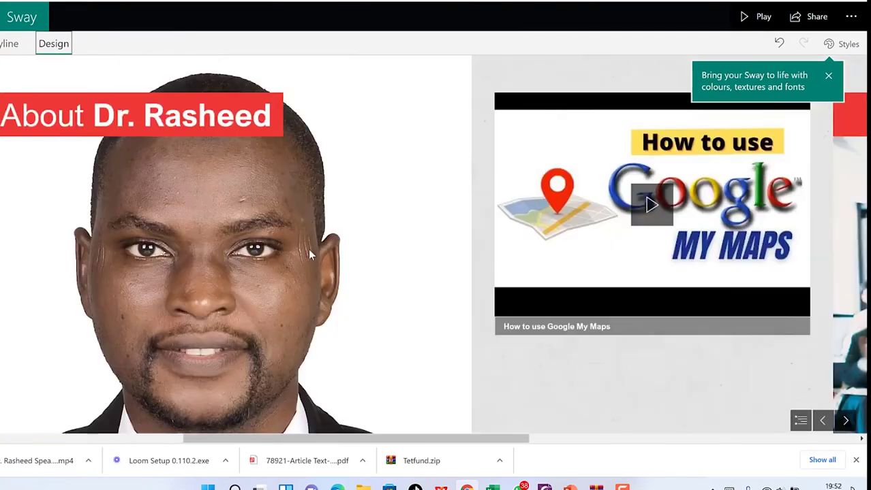
scroll(310, 251, "down", 5)
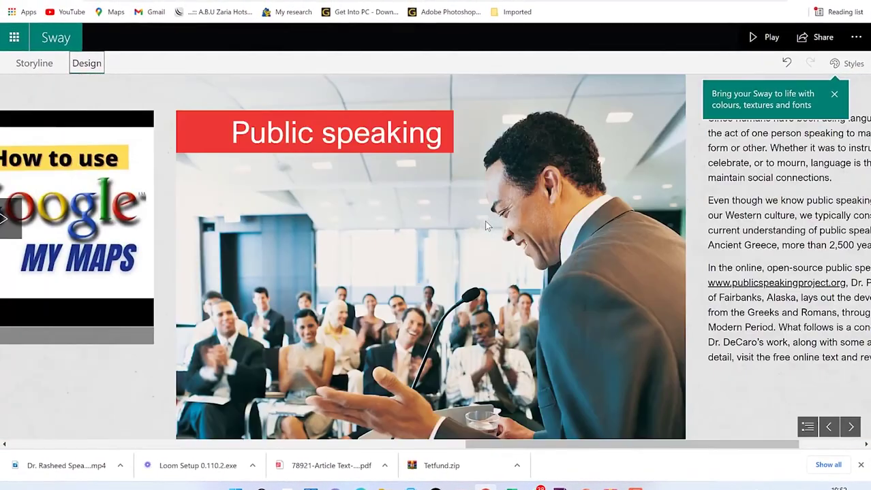
scroll(487, 226, "down", 3)
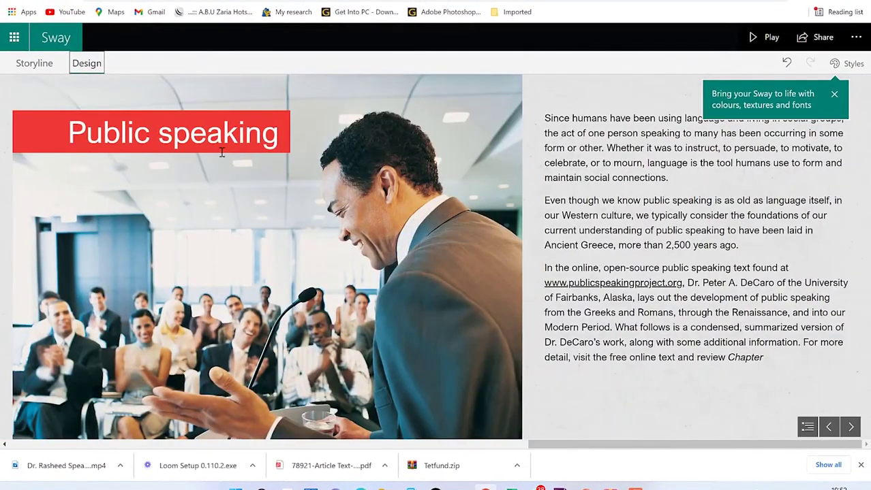
scroll(466, 271, "up", 6)
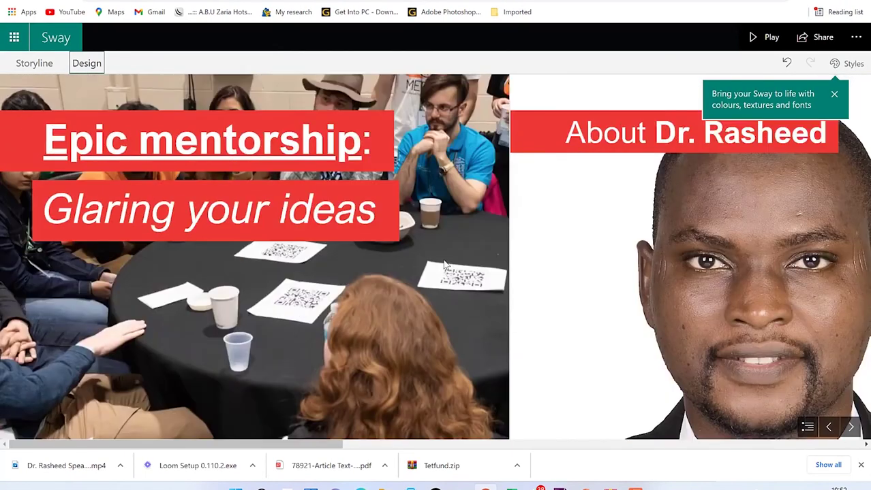
left_click(846, 64)
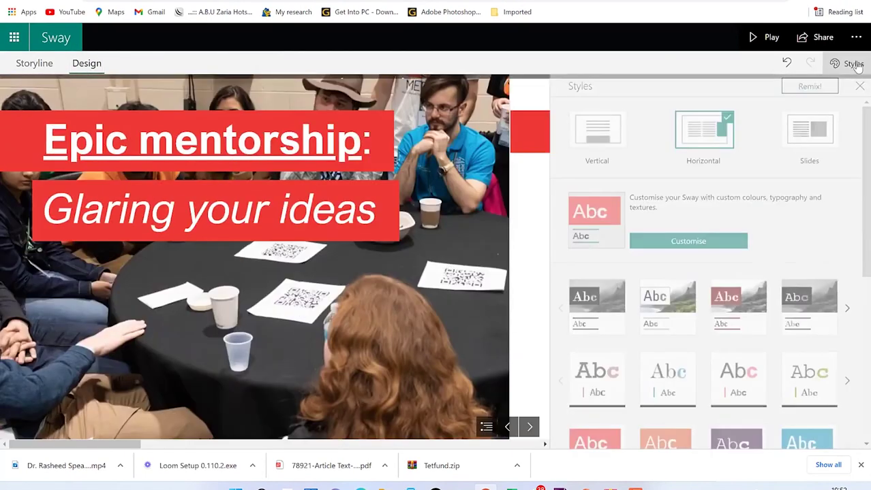
- Switch the Sway to the Vertical layout and play, then pause, the Google My Maps video
left_click(603, 133)
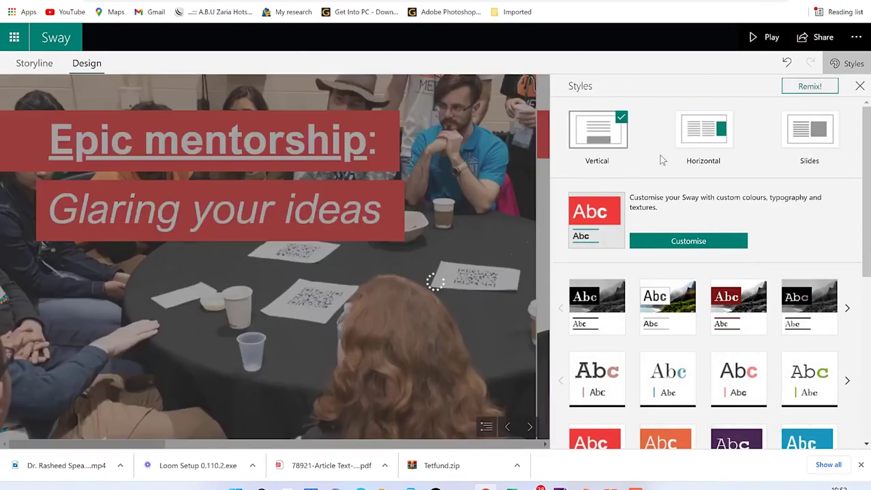
scroll(344, 219, "down", 5)
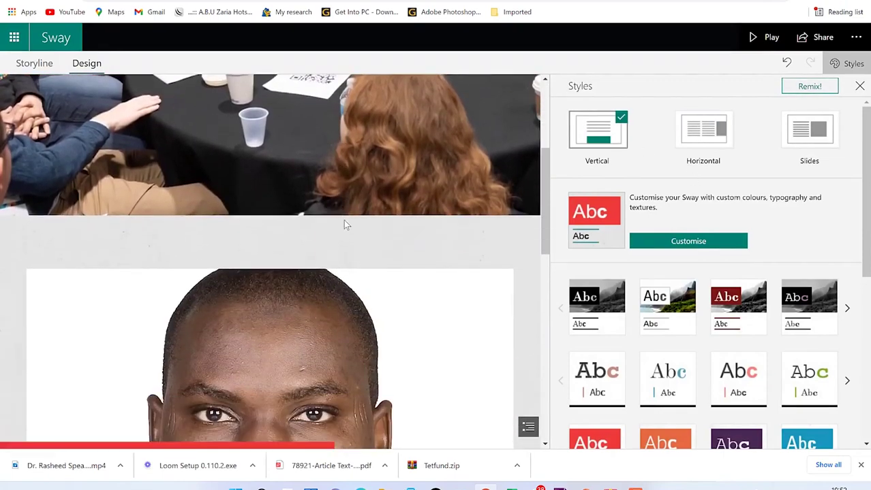
scroll(350, 225, "down", 5)
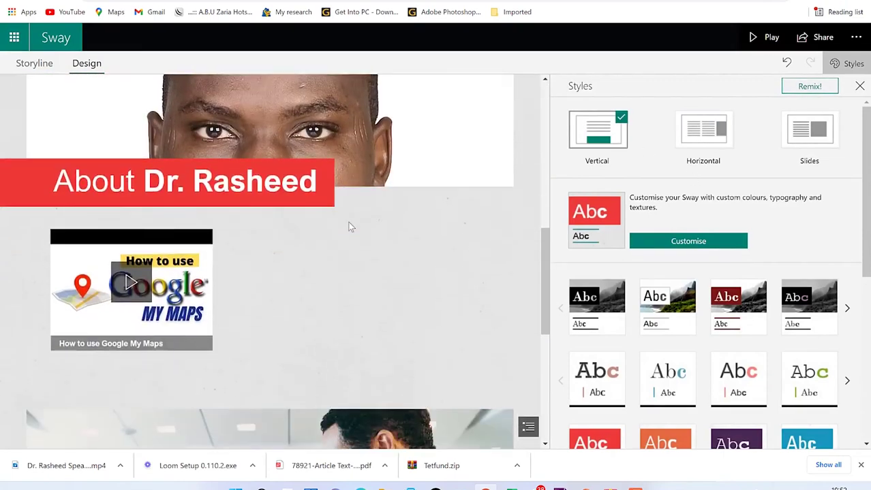
scroll(350, 228, "down", 1)
scroll(288, 217, "up", 4)
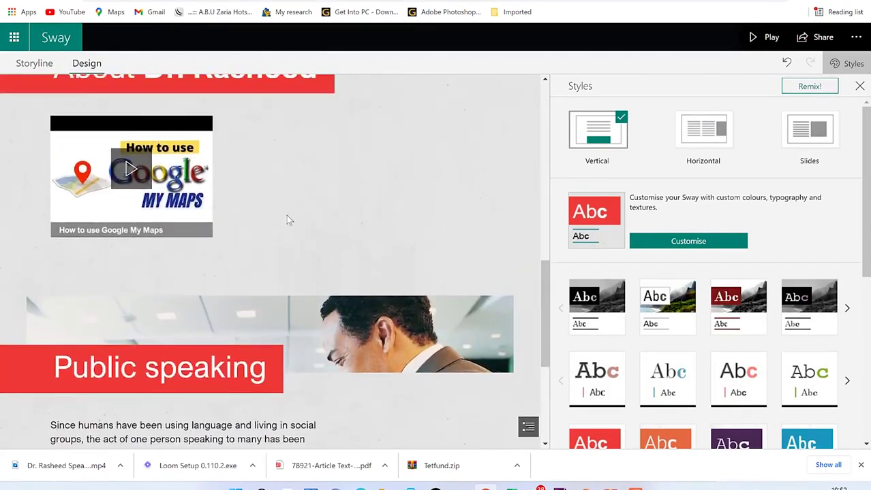
left_click(131, 170)
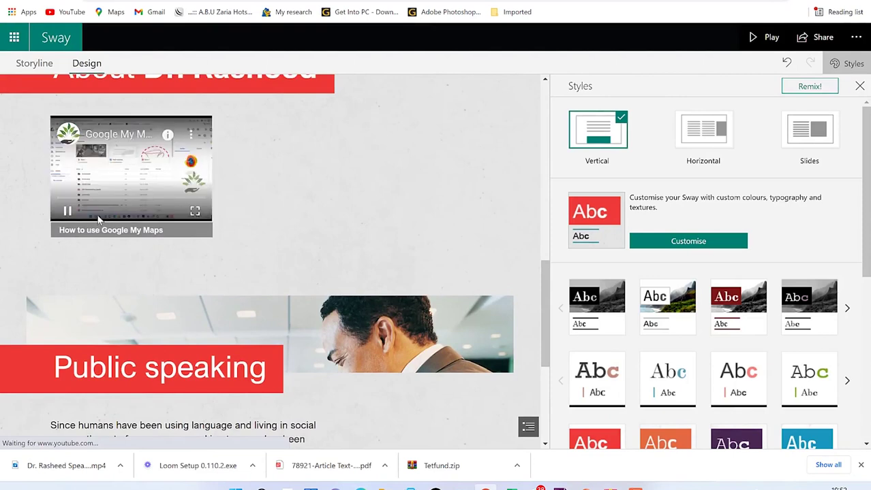
left_click(68, 211)
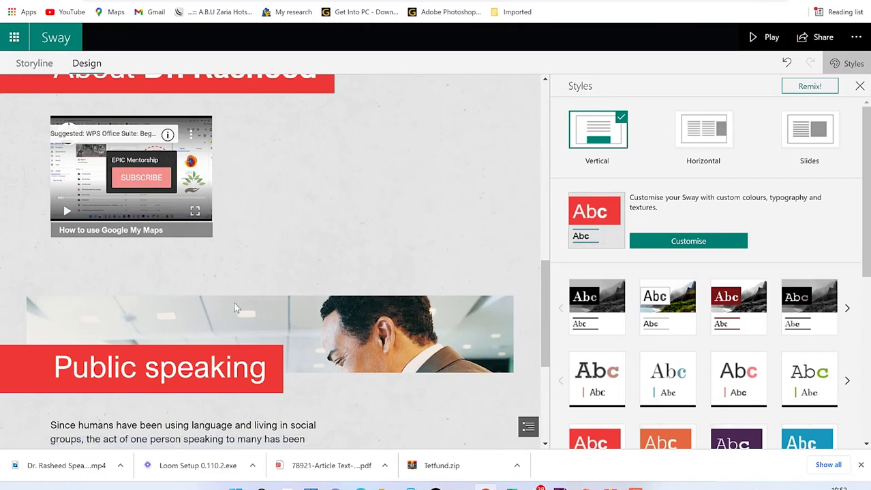
- Scroll through the rest of the Sway and apply a random Remix style
scroll(206, 201, "down", 3)
scroll(251, 274, "down", 1)
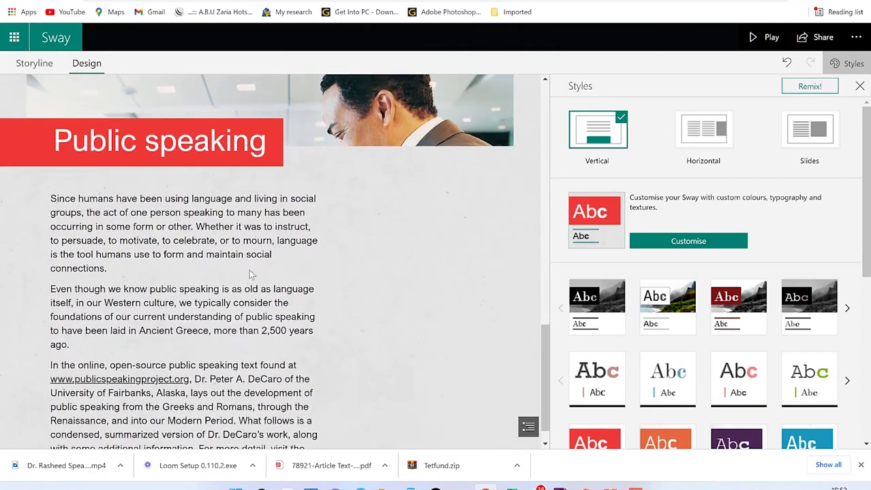
scroll(263, 212, "down", 1)
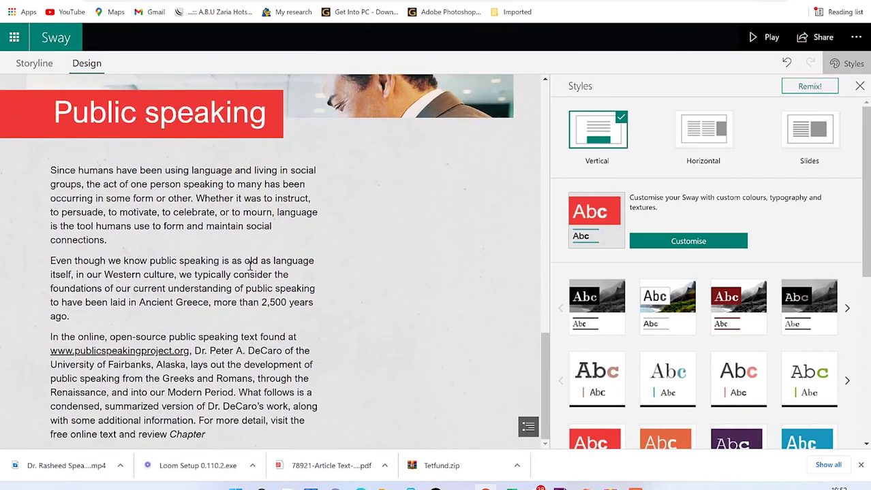
scroll(254, 257, "down", 10)
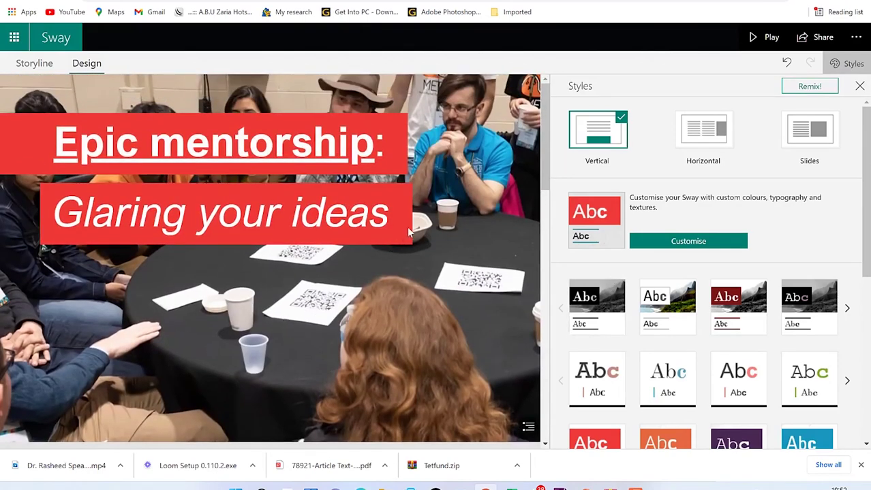
left_click(804, 91)
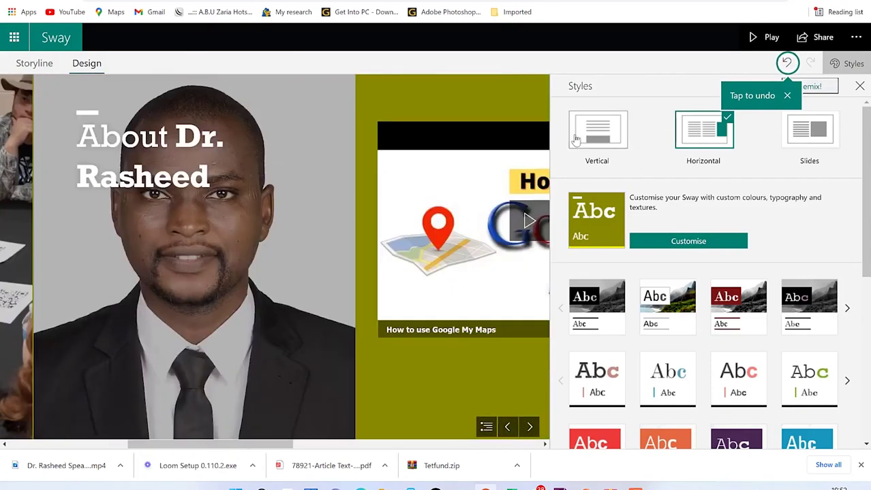
- Restore the Vertical layout and scroll the remixed Sway from the title card to the Public speaking text
left_click(596, 129)
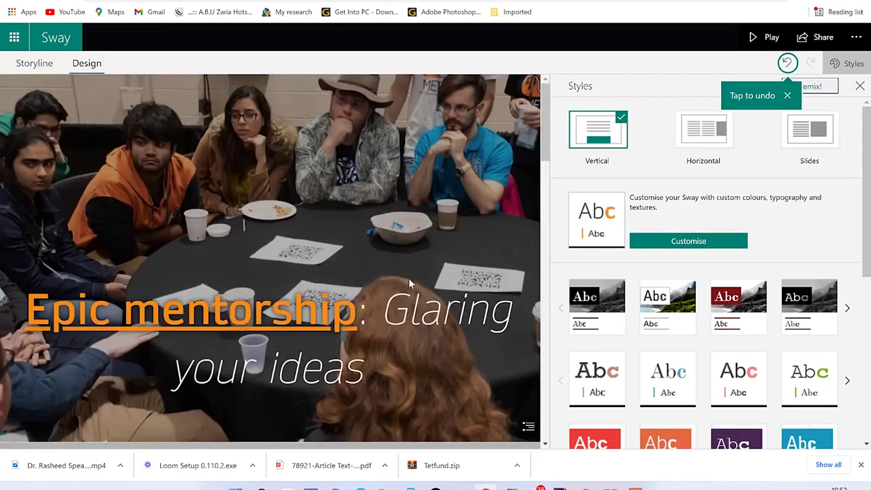
scroll(429, 326, "down", 7)
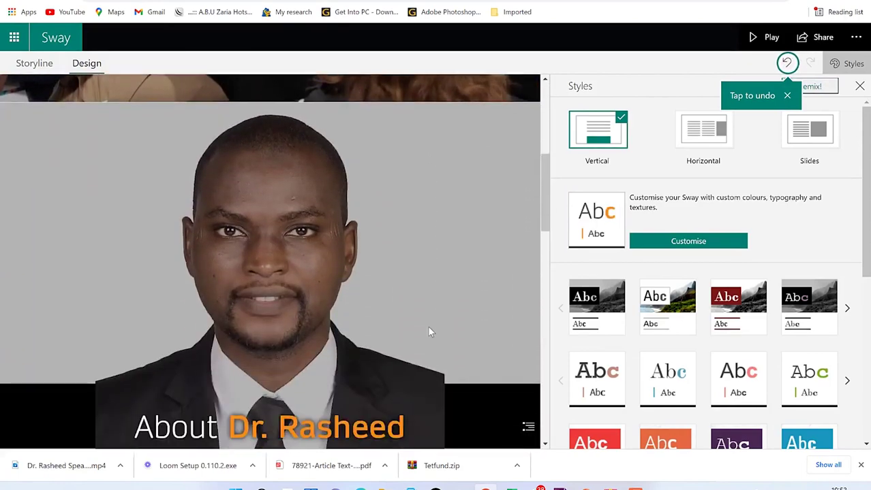
scroll(429, 332, "down", 8)
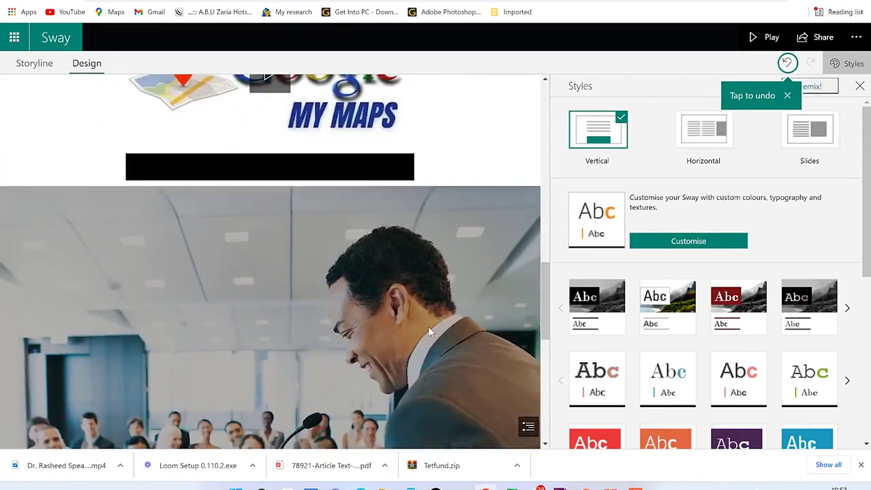
scroll(428, 333, "down", 4)
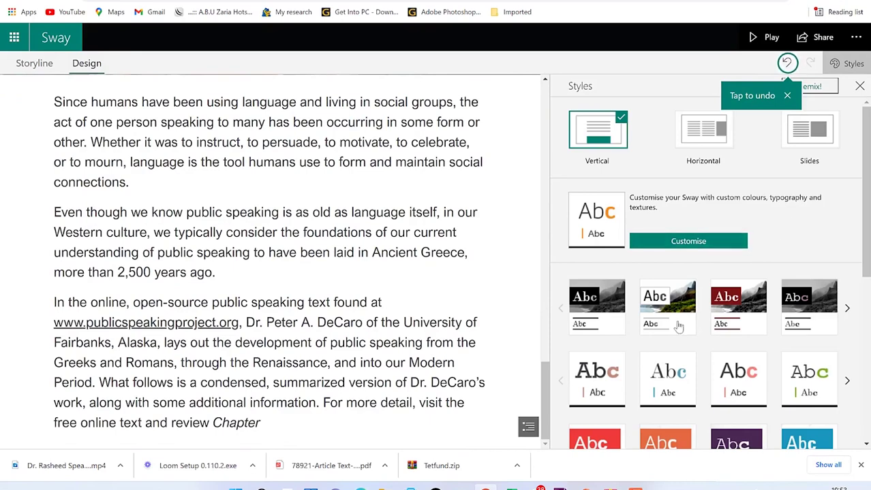
scroll(679, 349, "down", 5)
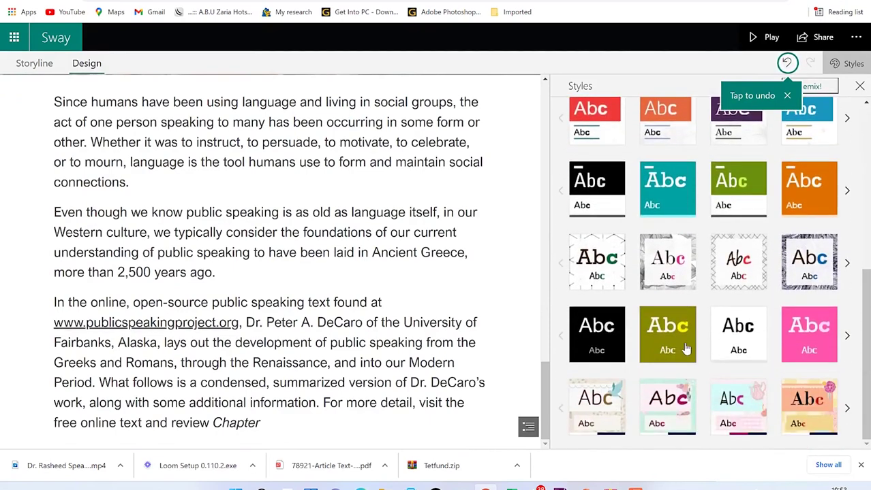
- Preview a patterned background style and then the teal style on the Sway
left_click(588, 276)
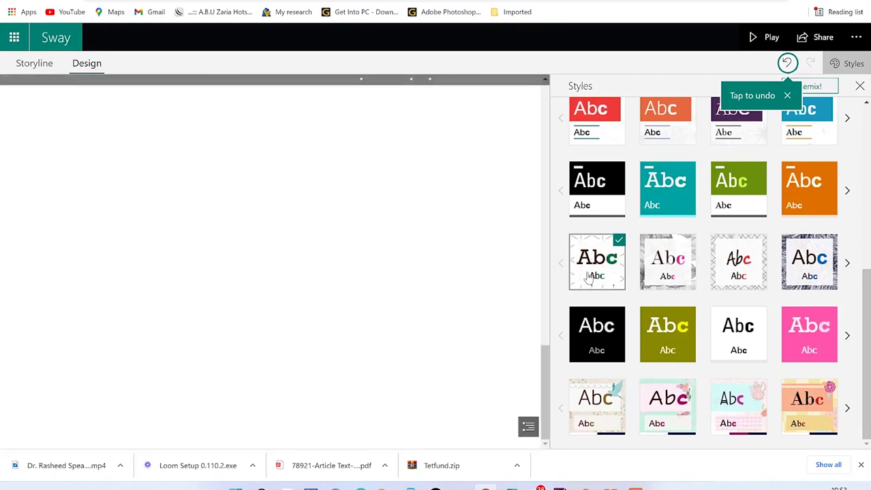
scroll(420, 303, "up", 10)
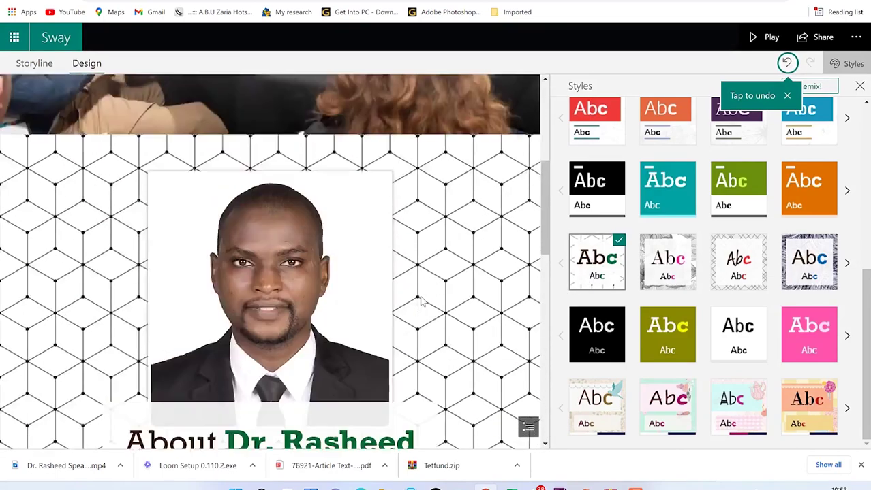
scroll(418, 294, "down", 10)
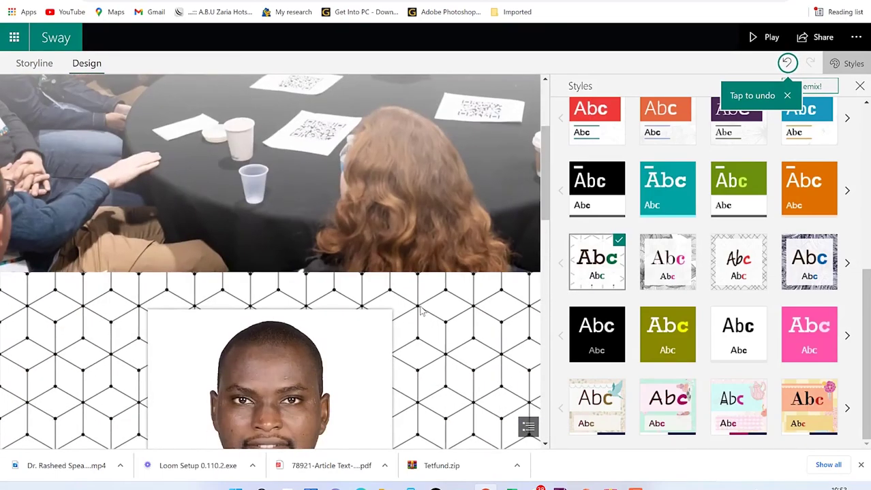
left_click(674, 191)
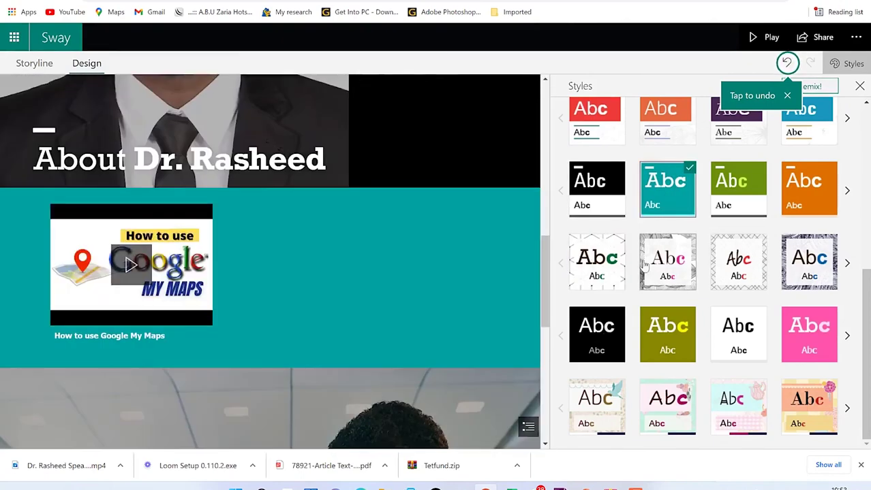
scroll(380, 272, "up", 8)
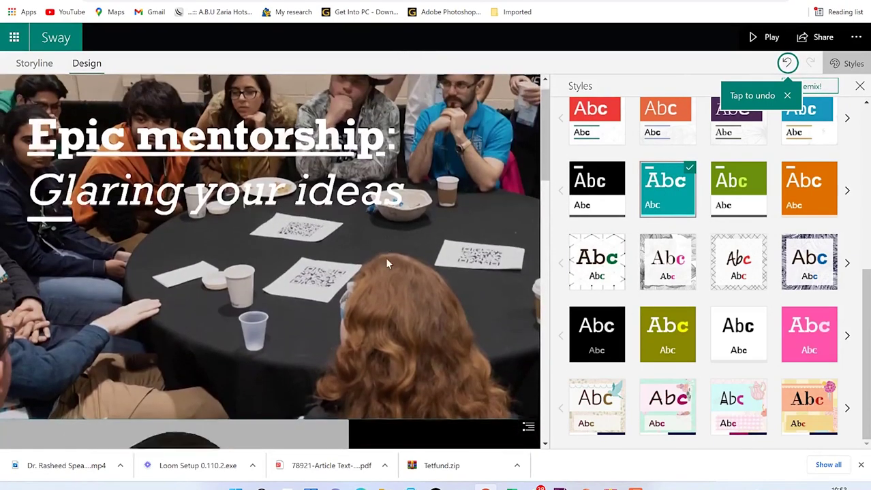
scroll(386, 265, "down", 5)
scroll(386, 270, "down", 6)
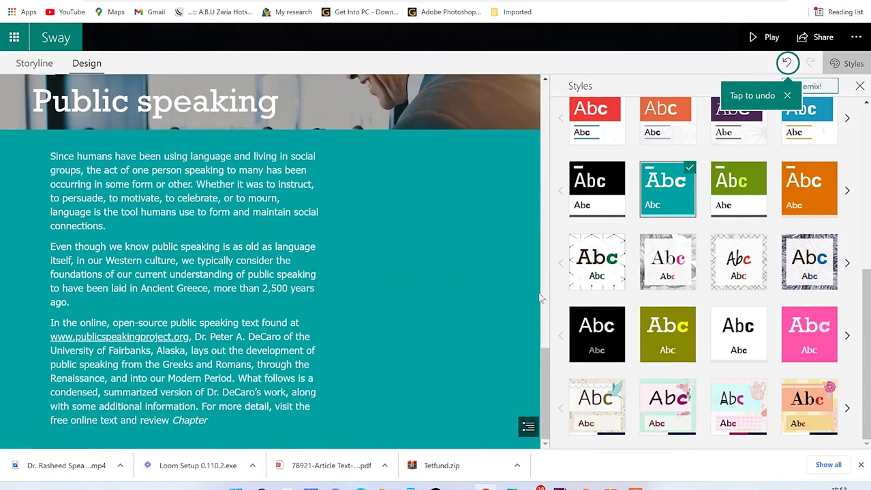
- Apply the floral pastel style with the yellow checkered background and close the Styles pane
left_click(809, 408)
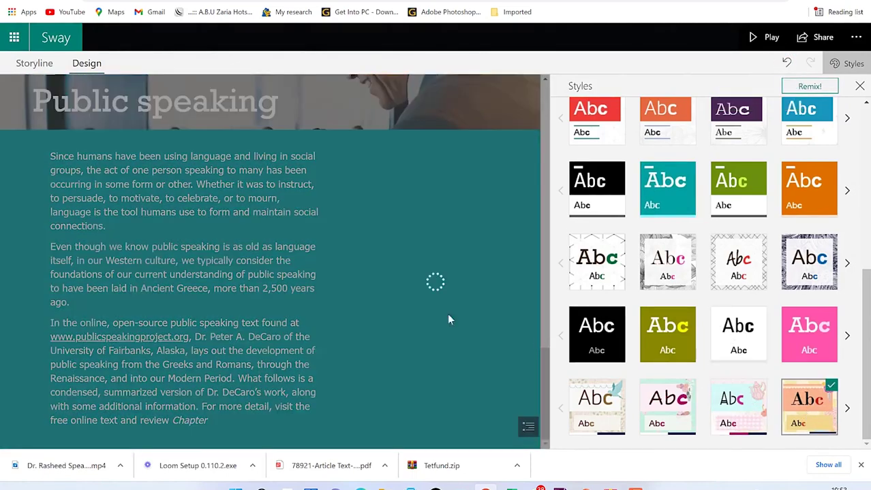
scroll(382, 221, "up", 7)
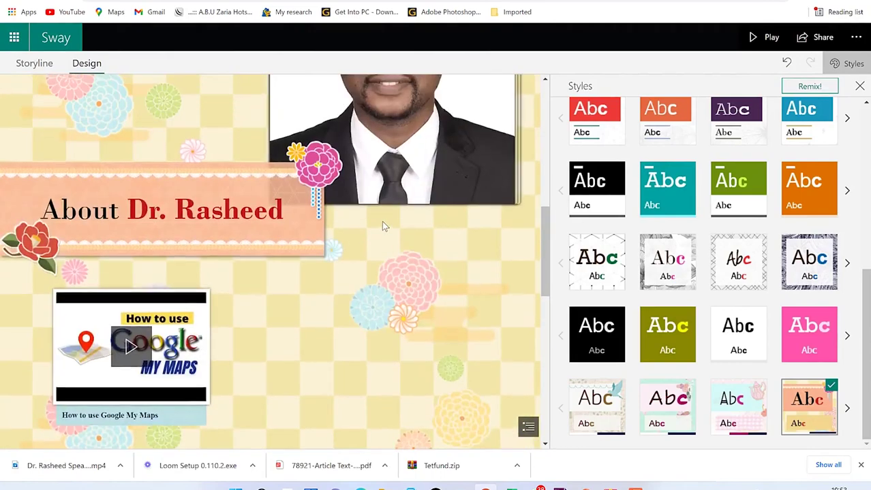
scroll(381, 223, "up", 5)
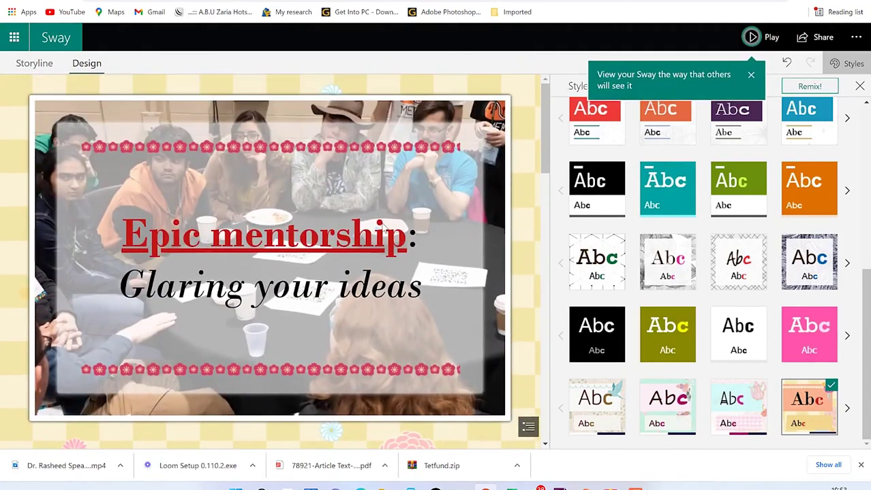
scroll(308, 247, "down", 3)
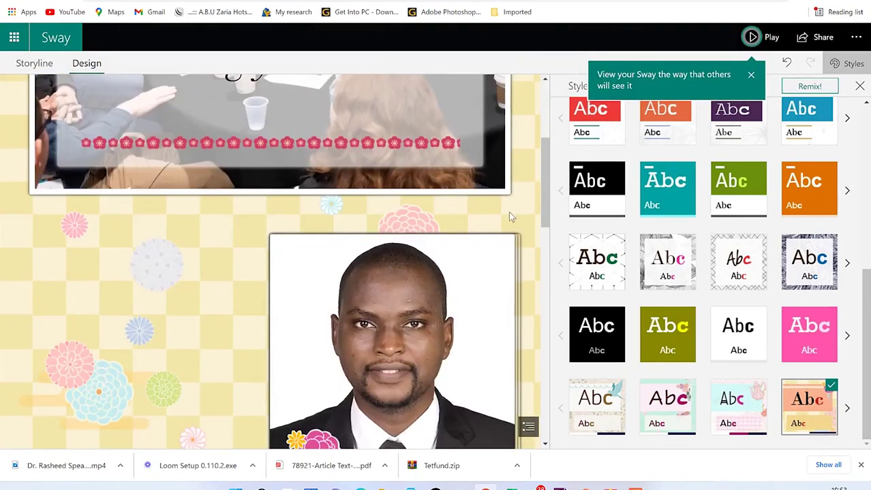
left_click(860, 86)
- Scroll the floral-styled preview down through the video card and the Public speaking paragraphs
scroll(647, 122, "down", 3)
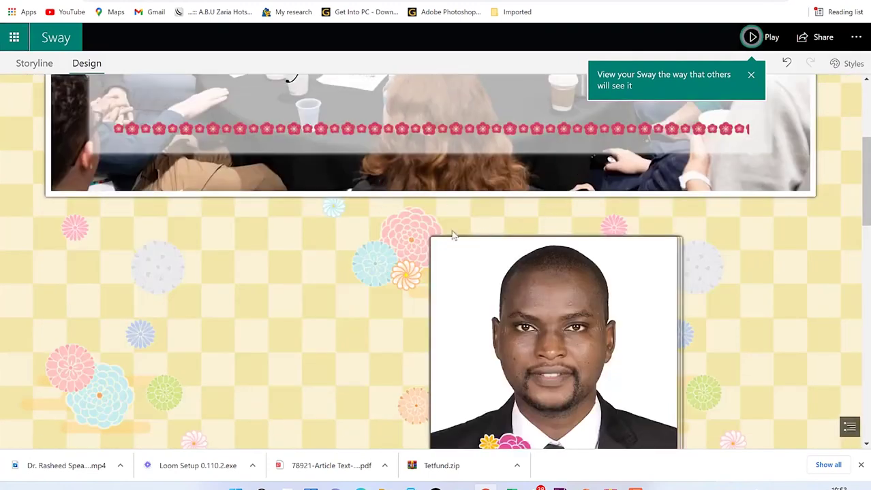
scroll(590, 197, "down", 6)
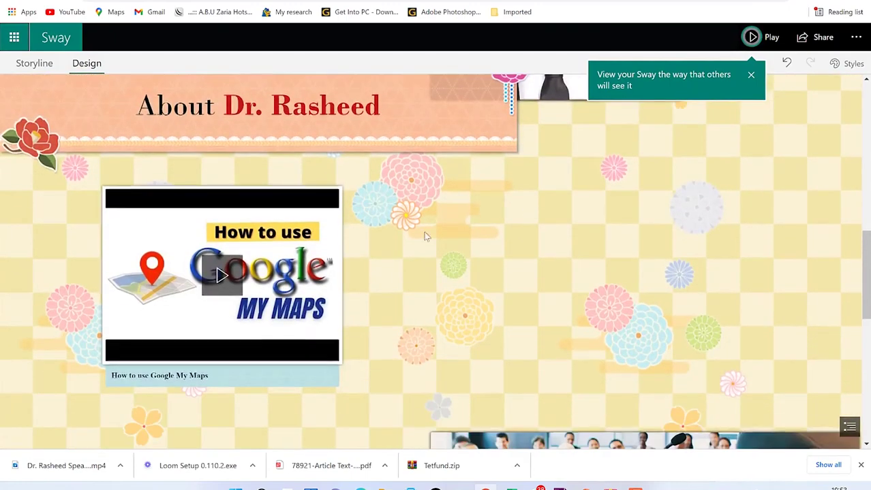
scroll(392, 255, "down", 3)
scroll(406, 257, "down", 4)
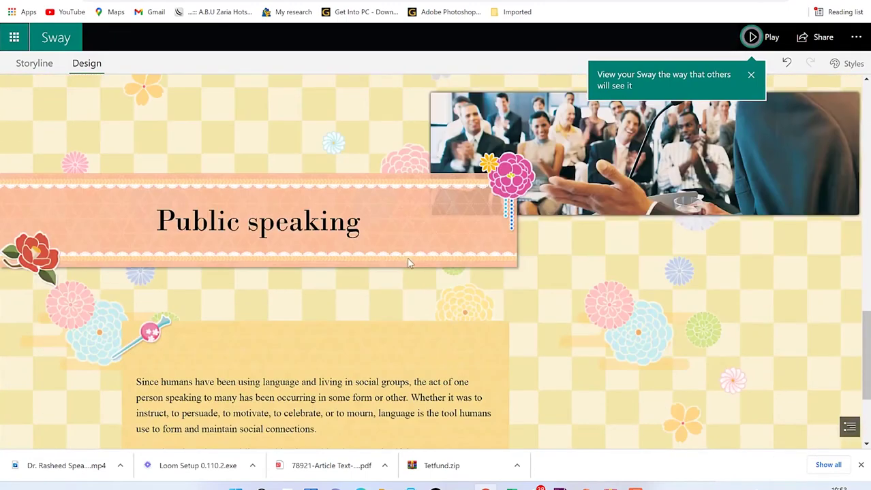
scroll(411, 261, "up", 3)
scroll(417, 247, "down", 2)
scroll(417, 247, "up", 2)
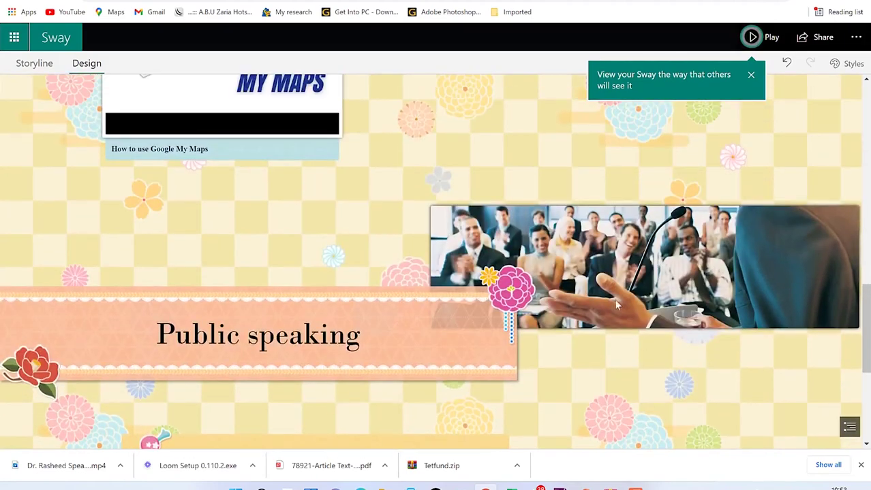
scroll(609, 297, "down", 2)
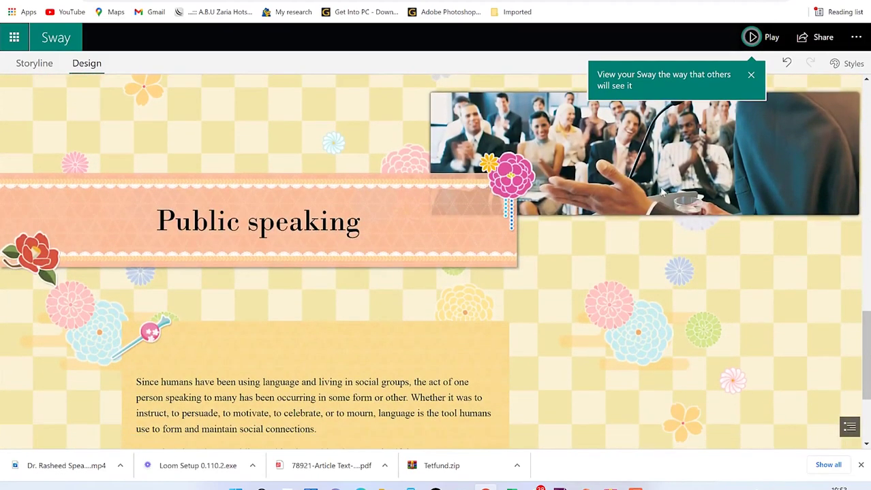
scroll(323, 262, "down", 3)
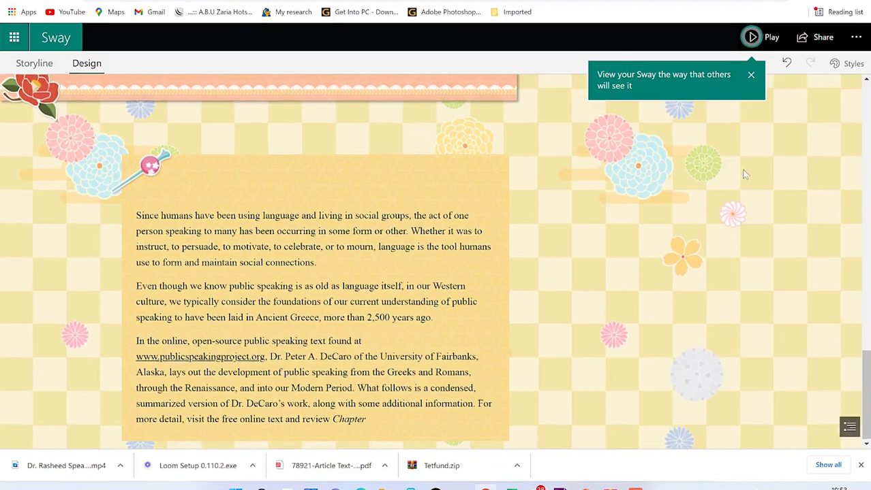
- In the Storyline, open Focus Points for the Public speaking heading's speaker photo
scroll(784, 163, "up", 6)
scroll(783, 163, "down", 6)
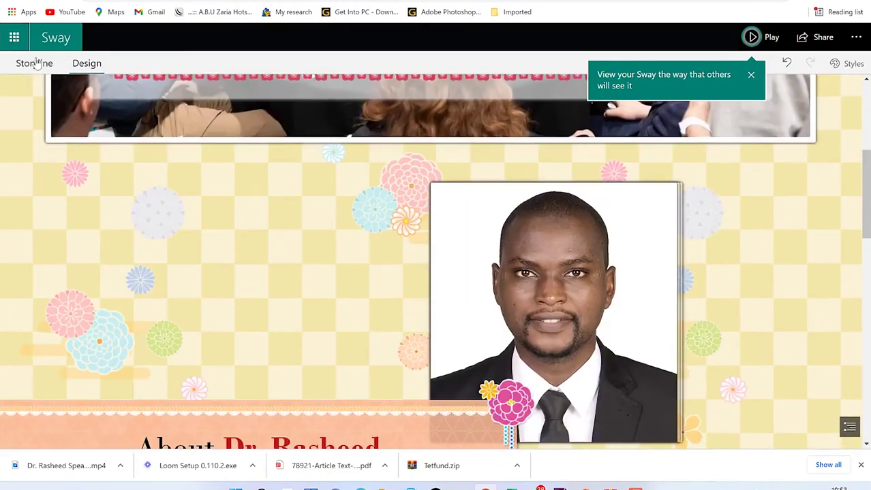
left_click(36, 63)
scroll(273, 273, "up", 5)
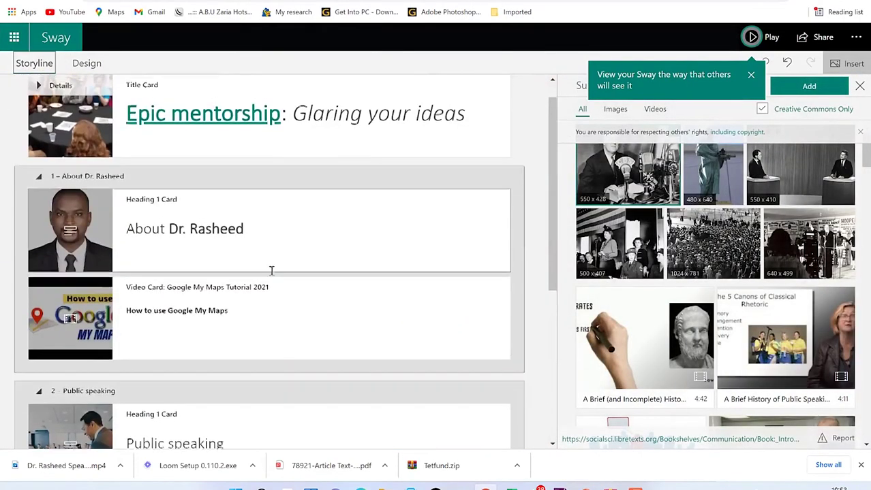
scroll(273, 272, "down", 2)
left_click(72, 303)
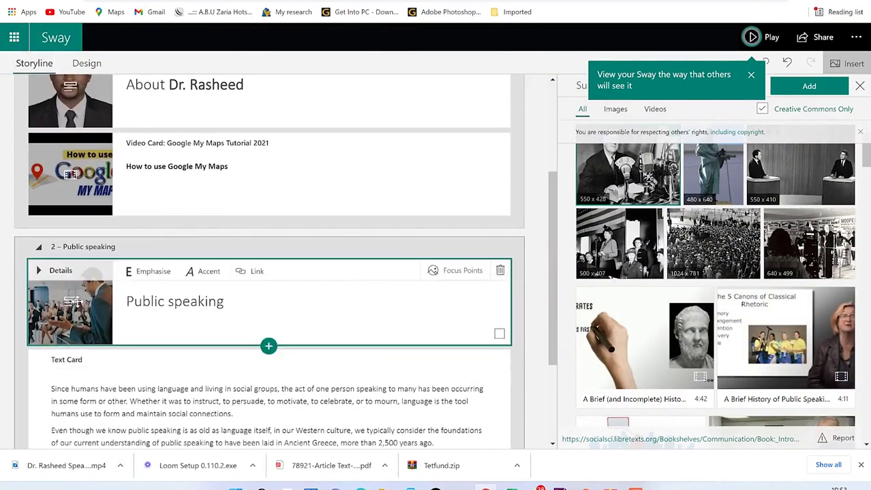
left_click(466, 271)
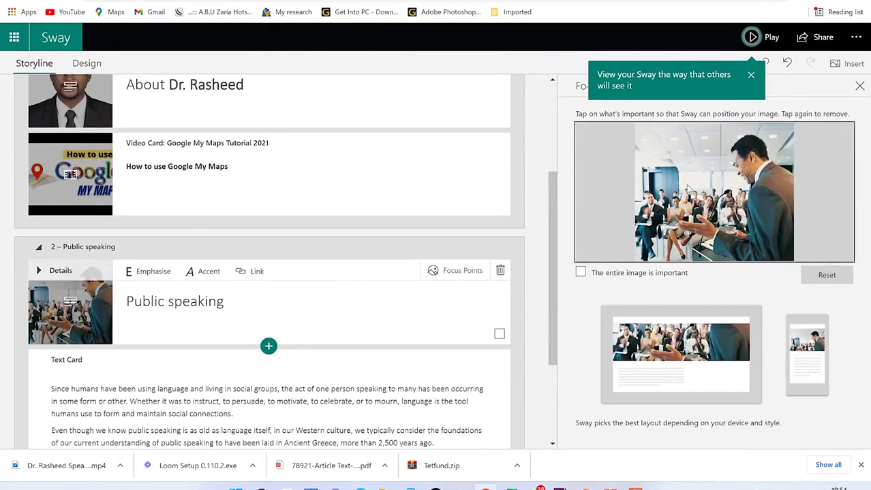
- Add focus points on the speaker's head and arm and the nearby audience, then return to Design
left_click(743, 159)
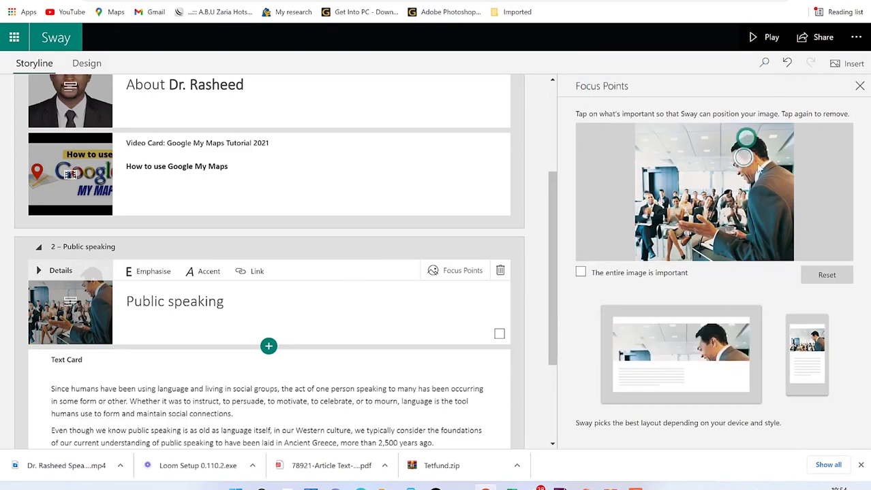
left_click(758, 177)
left_click(715, 189)
left_click(770, 182)
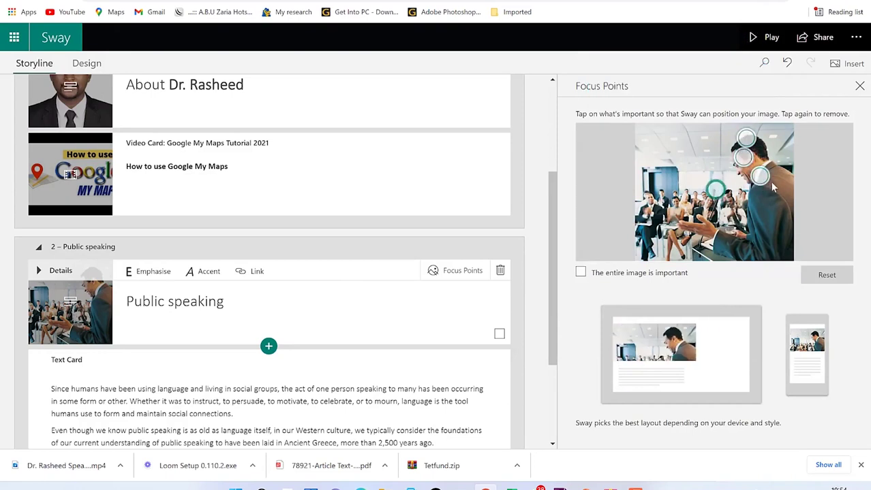
left_click(681, 215)
left_click(656, 211)
left_click(693, 187)
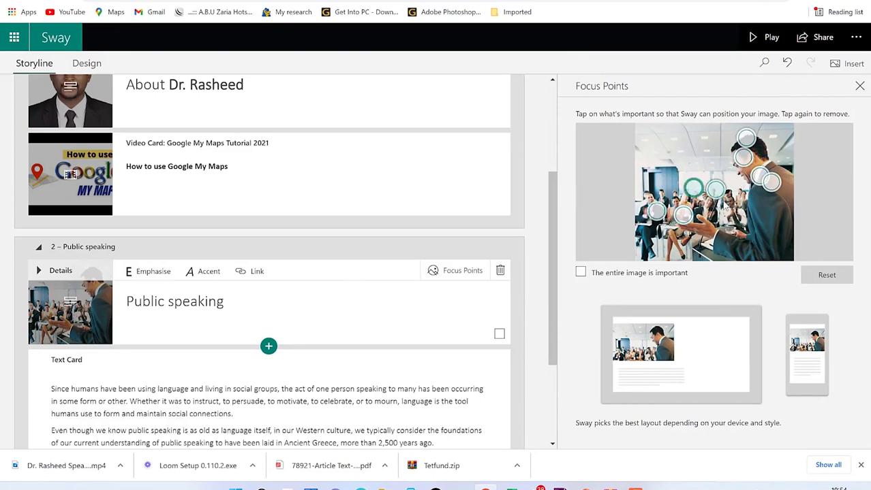
left_click(768, 197)
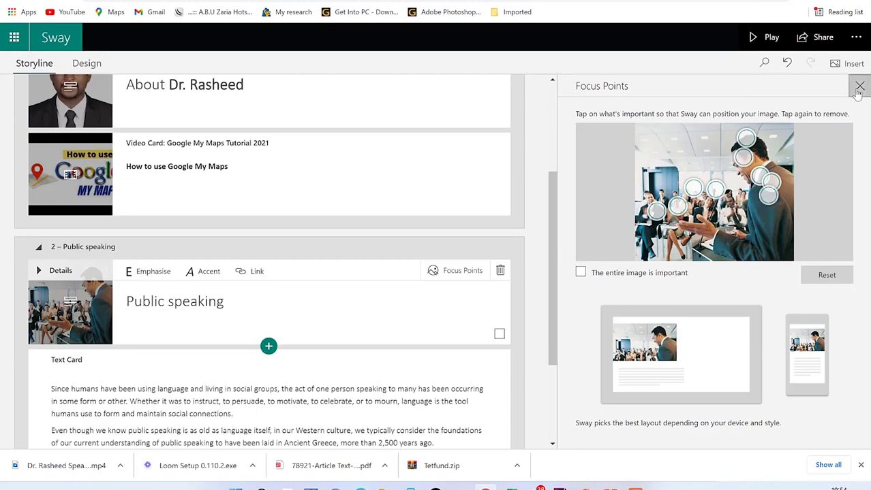
left_click(859, 86)
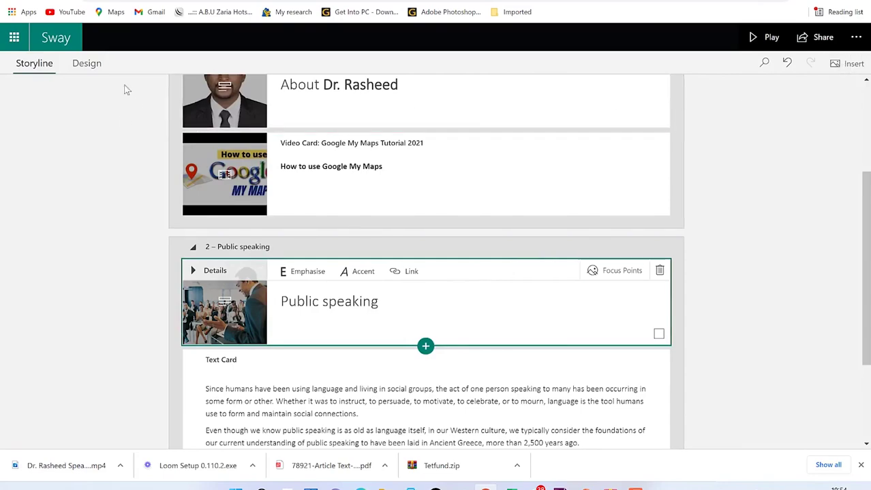
left_click(85, 64)
scroll(438, 298, "down", 5)
scroll(438, 298, "down", 3)
scroll(458, 272, "up", 2)
scroll(449, 293, "down", 1)
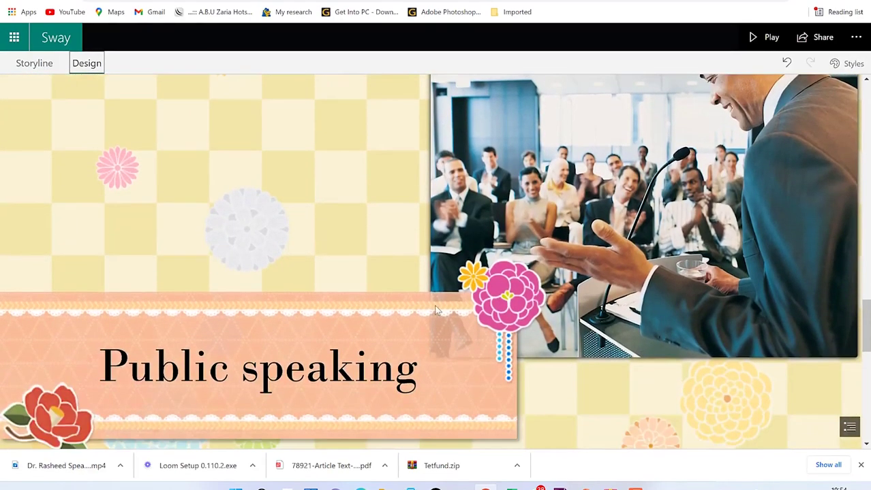
scroll(427, 308, "down", 3)
scroll(390, 284, "up", 5)
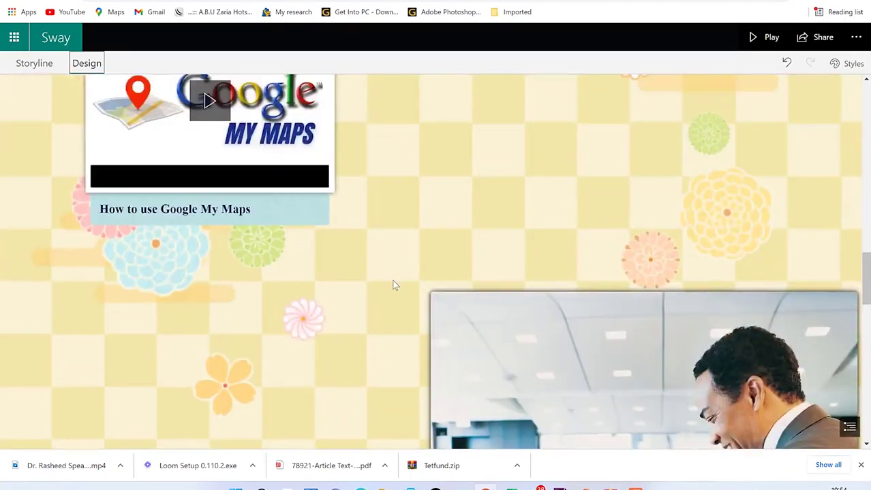
scroll(393, 285, "up", 8)
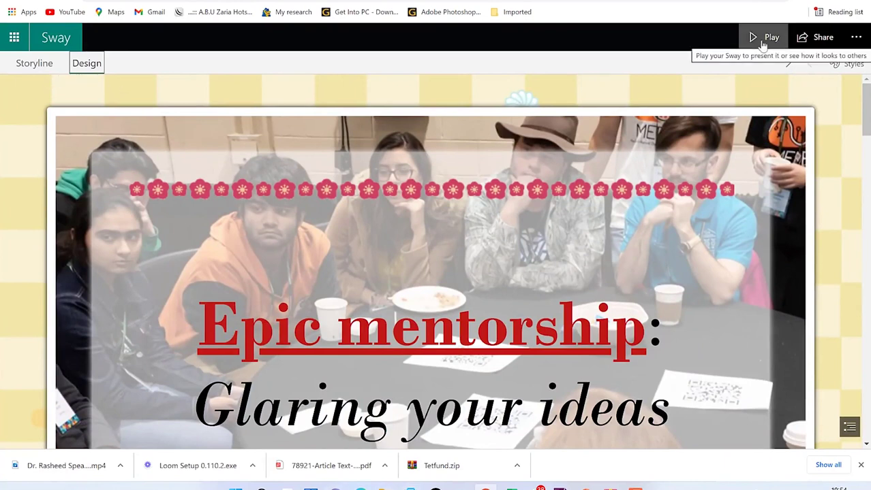
- Play the Sway and scroll through every section down to the footer and back
left_click(763, 38)
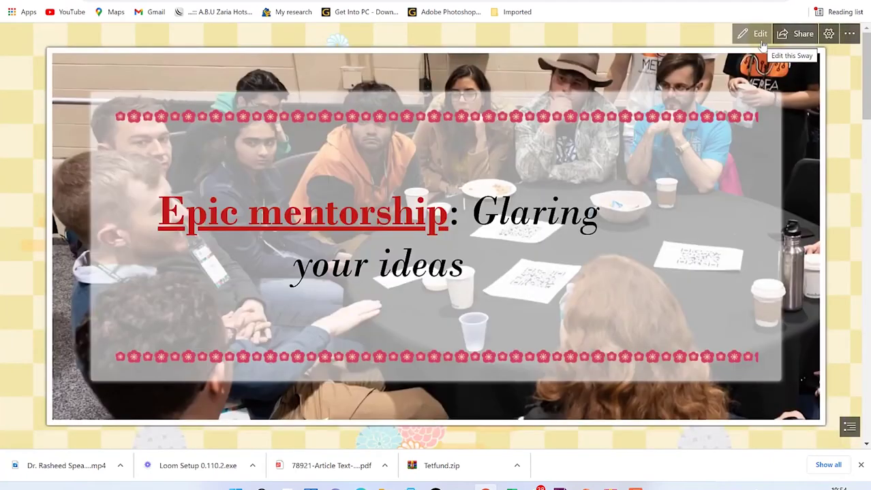
scroll(694, 259, "down", 5)
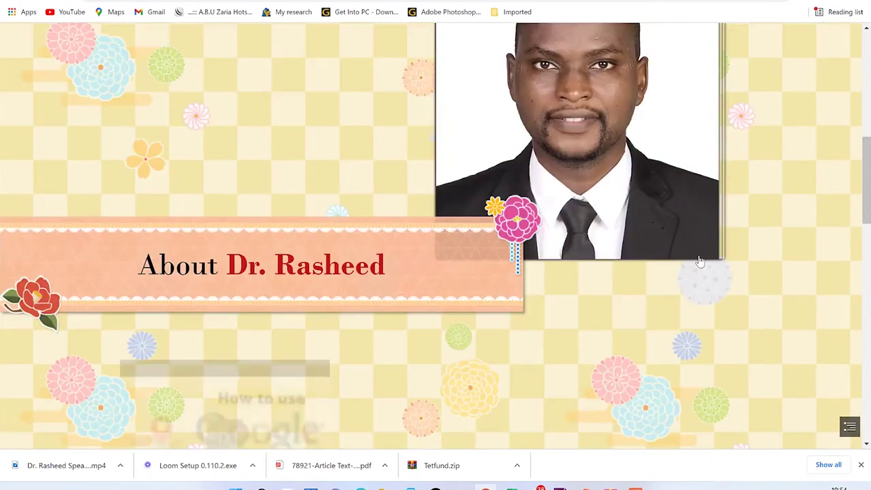
scroll(698, 262, "down", 3)
scroll(699, 262, "down", 9)
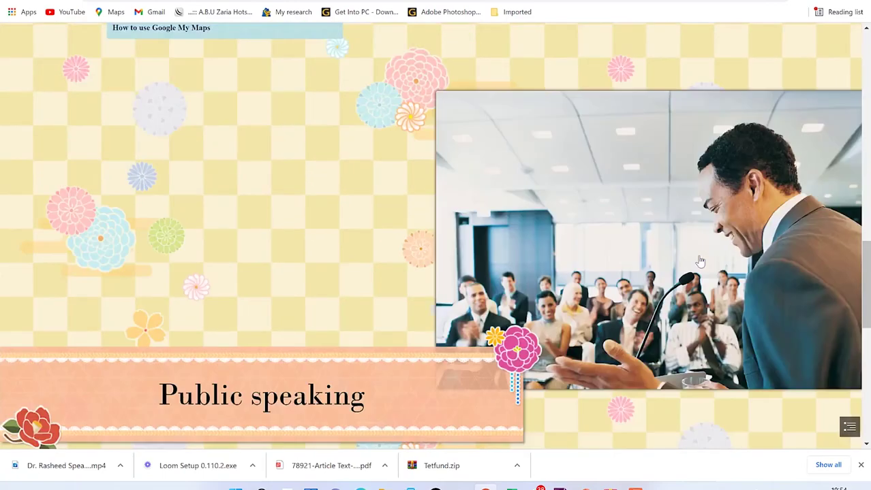
scroll(700, 262, "down", 4)
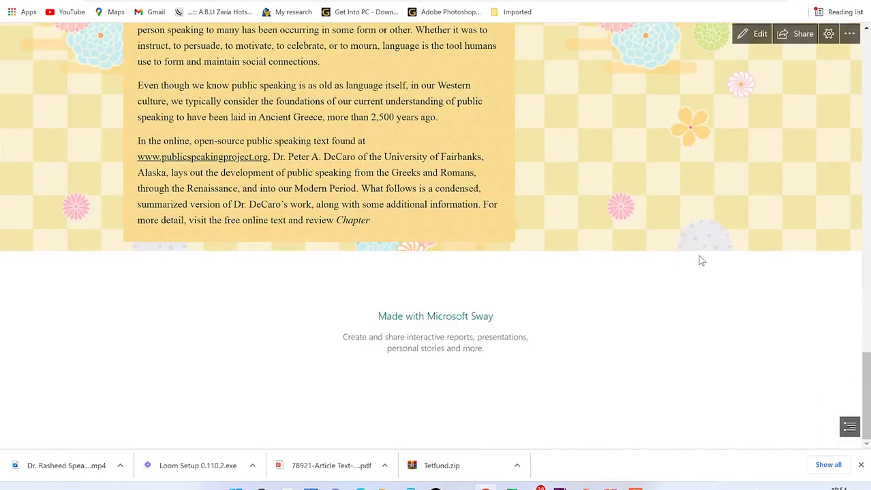
scroll(616, 338, "up", 20)
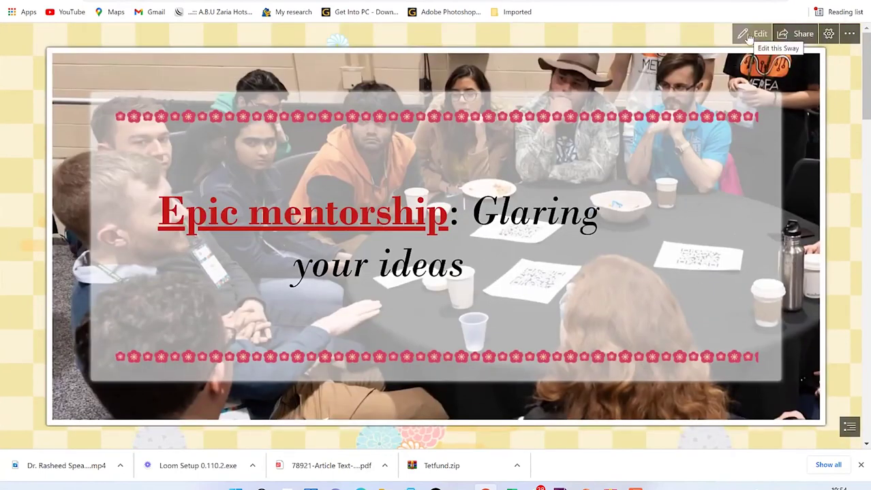
left_click(802, 35)
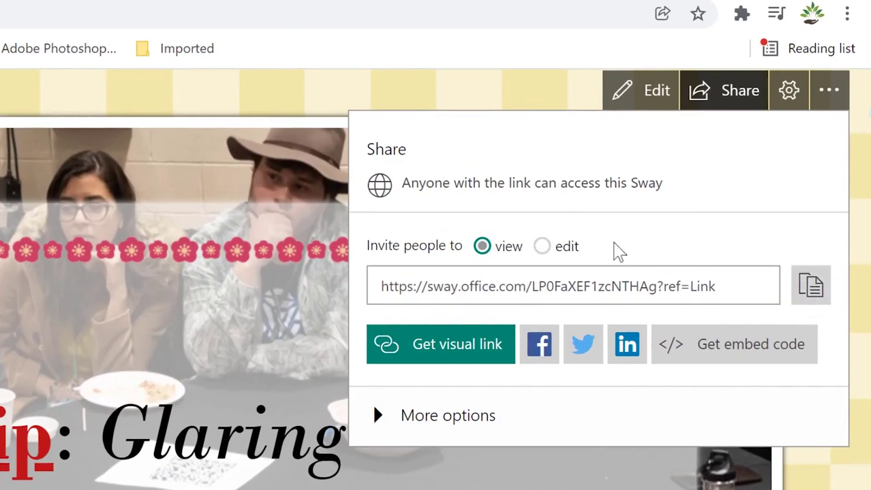
- Copy a sharing link with edit access and bring up the layout and animation settings
left_click(549, 249)
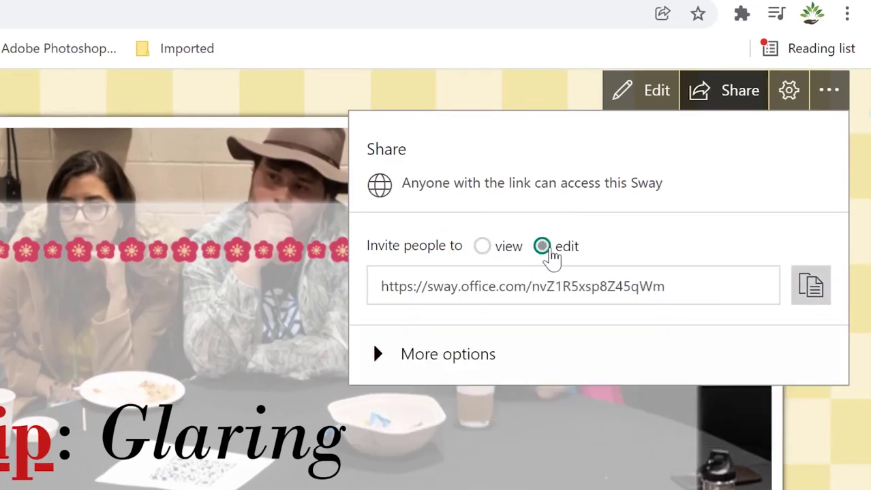
left_click(813, 289)
left_click(787, 94)
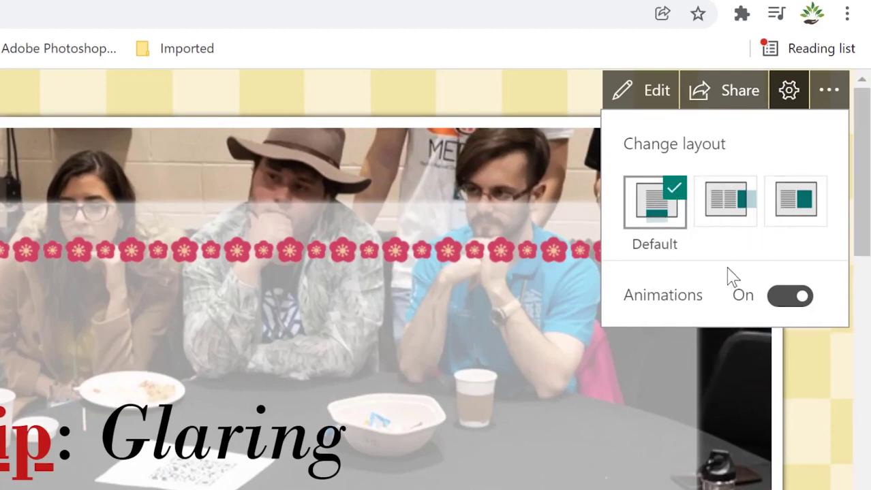
- View the Sway's export formats from the ... menu and close the dialog without exporting
left_click(826, 95)
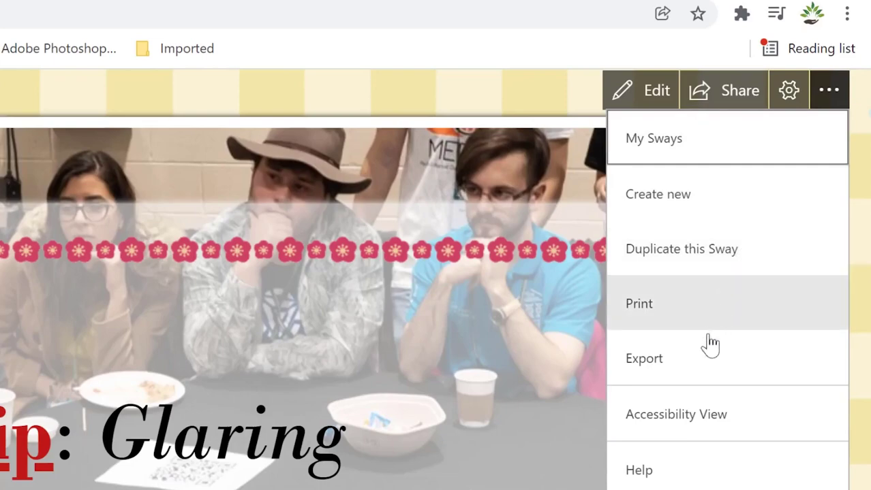
left_click(709, 364)
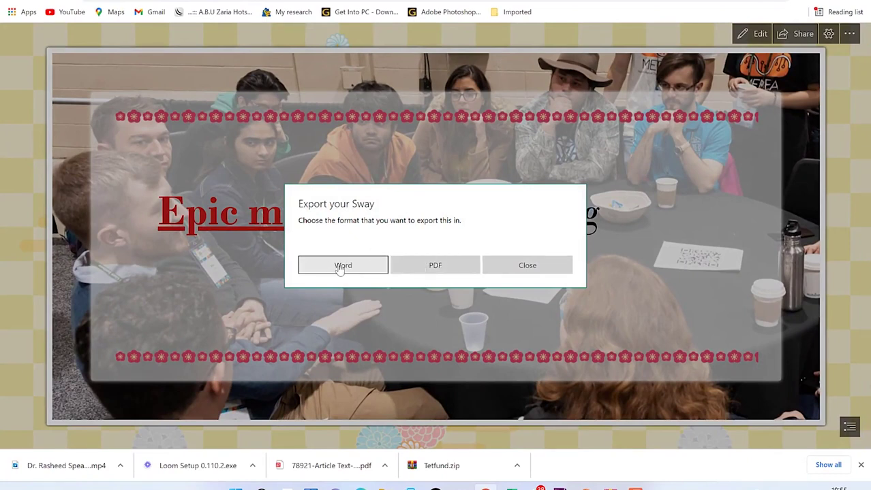
left_click(525, 278)
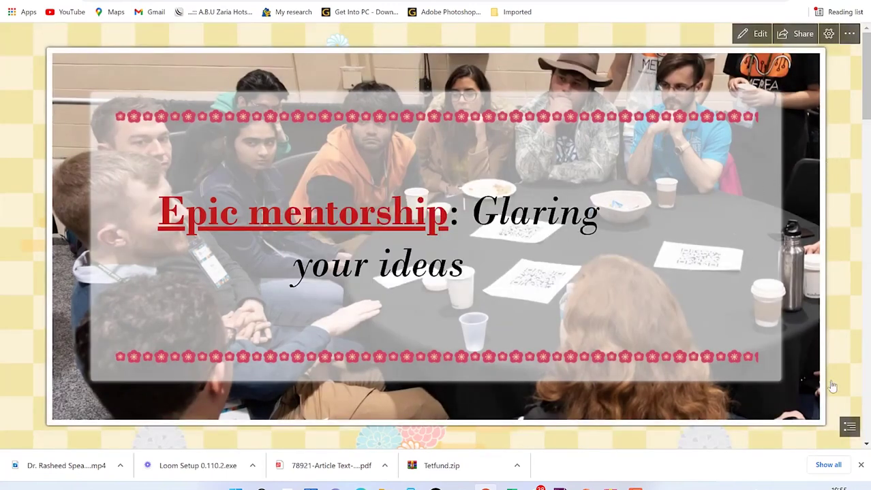
- Use the Navigation overview to jump to the Epic mentorship title section
left_click(848, 426)
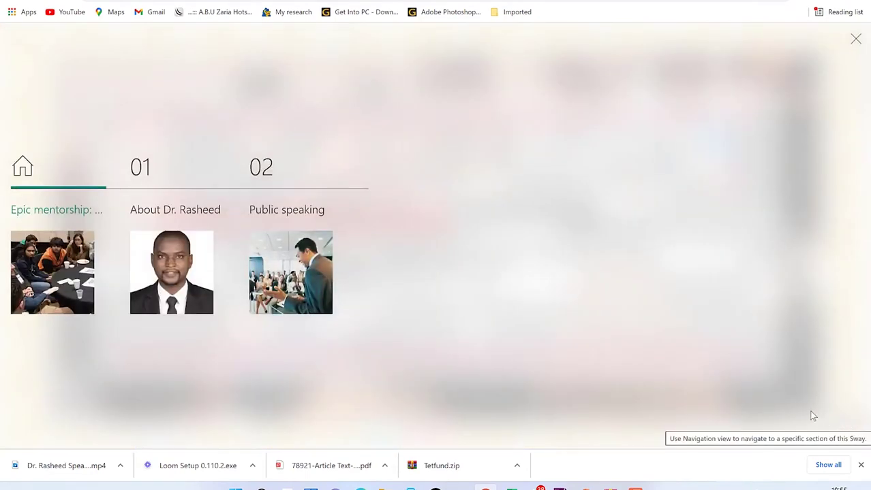
left_click(849, 427)
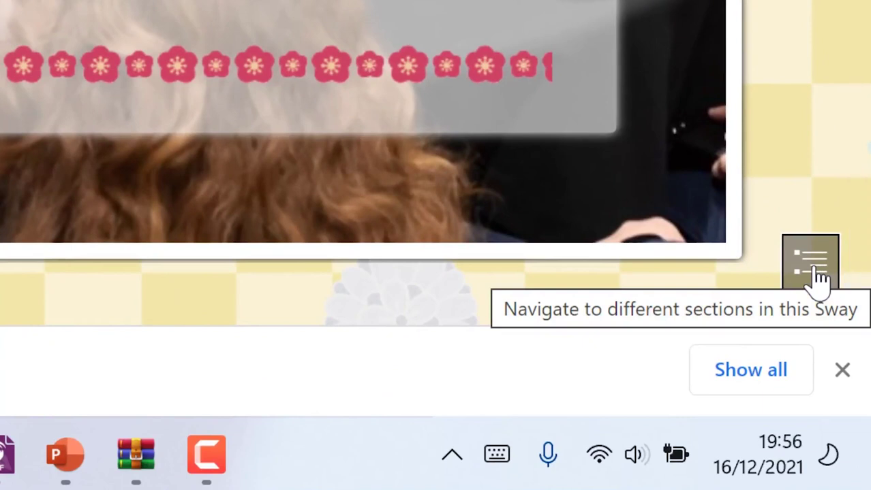
left_click(816, 276)
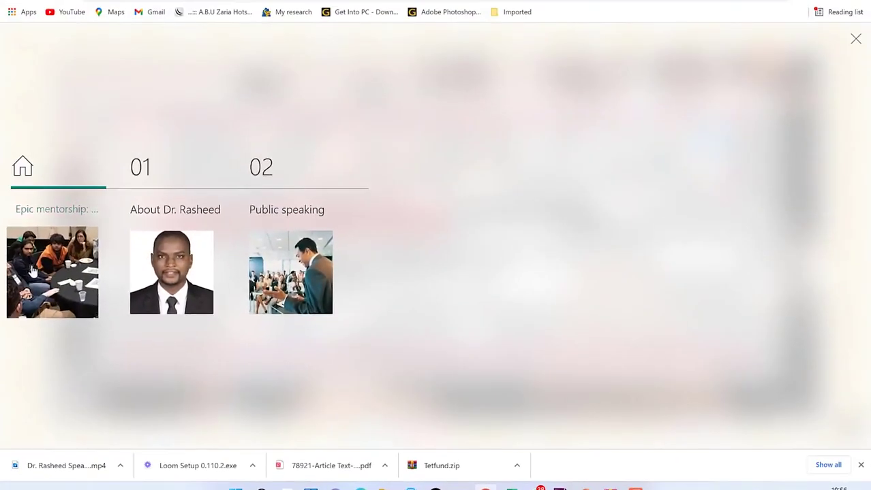
left_click(31, 270)
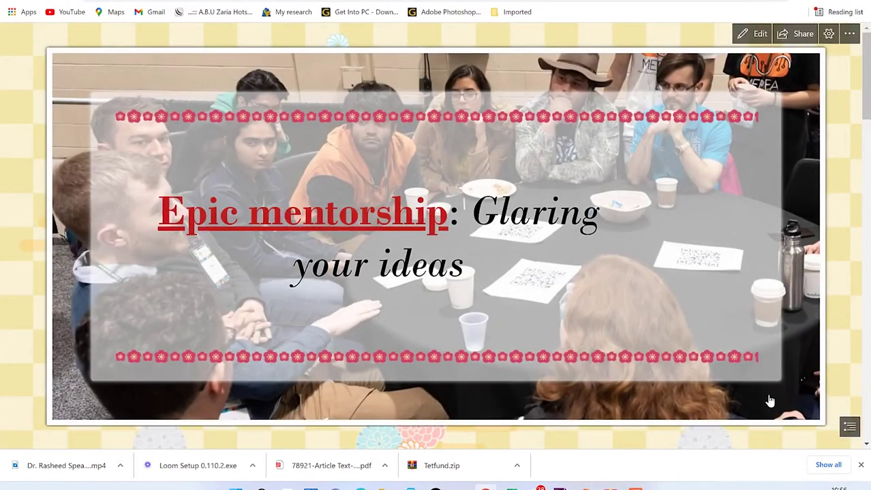
- Jump to the About Dr. Rasheed section, then to the Public speaking section
left_click(849, 426)
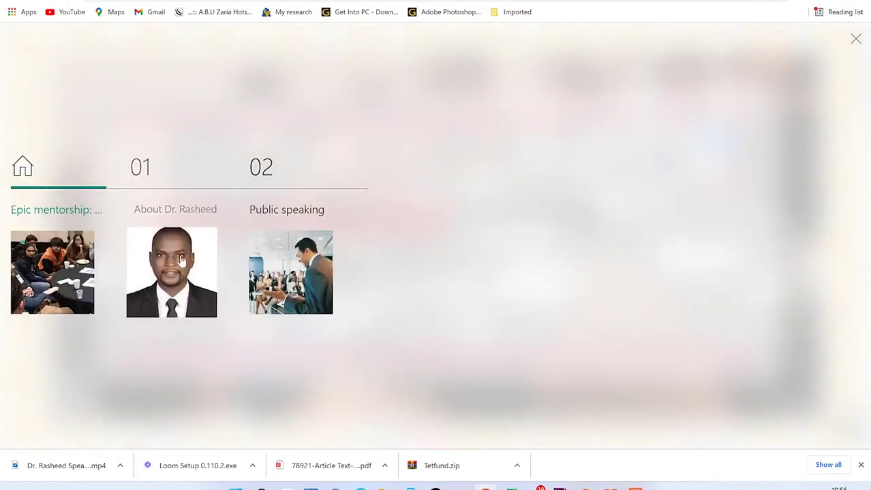
left_click(182, 261)
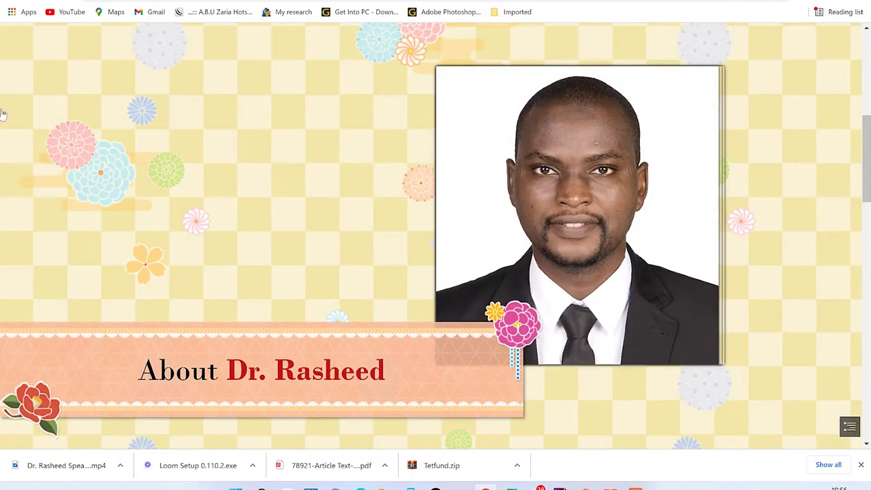
left_click(849, 426)
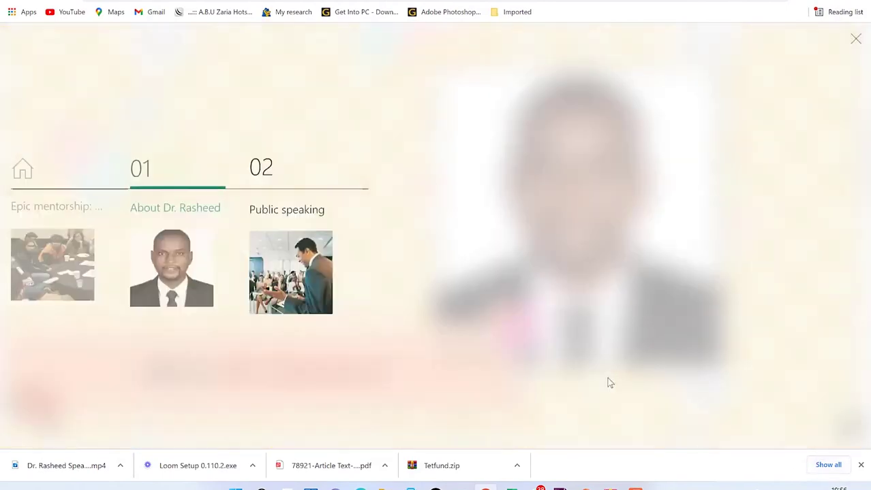
left_click(327, 259)
scroll(456, 227, "down", 5)
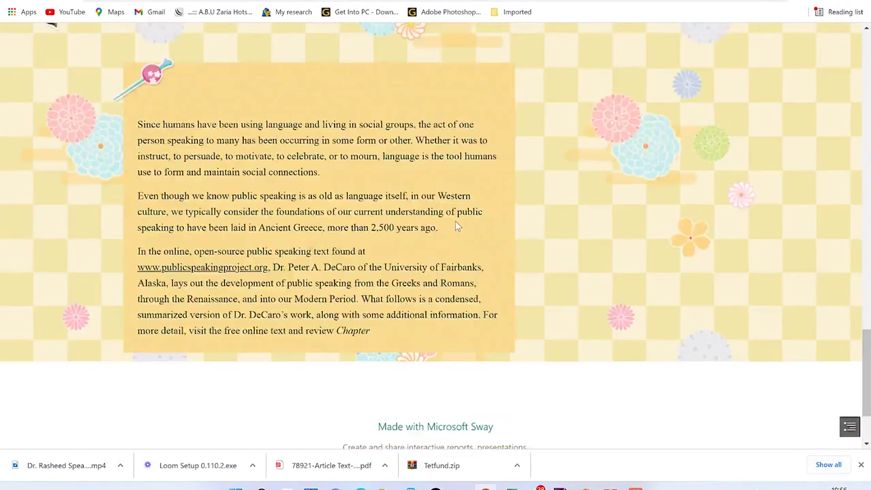
scroll(453, 228, "up", 10)
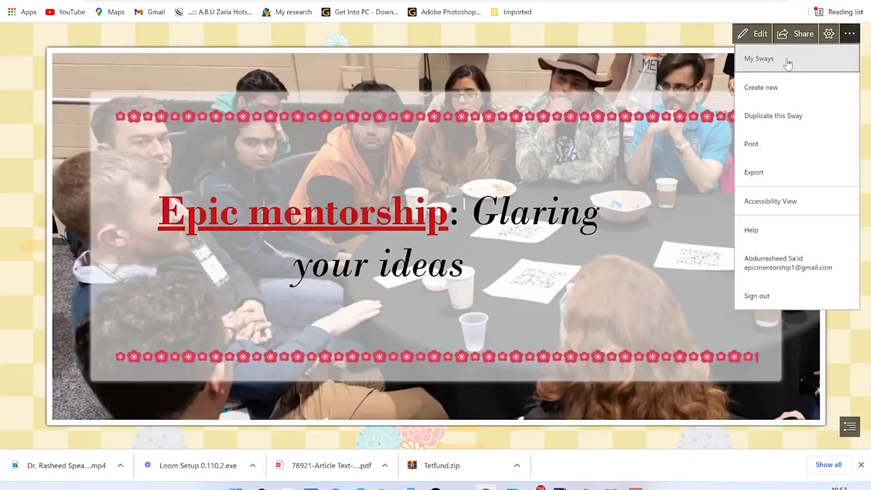
- Choose My Sways from the ... menu and scroll back up to the Epic mentorship title card
left_click(758, 59)
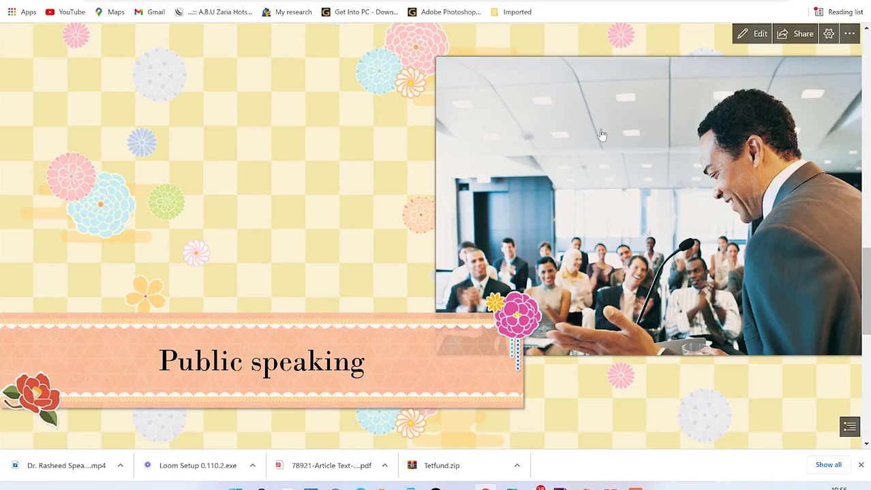
scroll(531, 273, "down", 5)
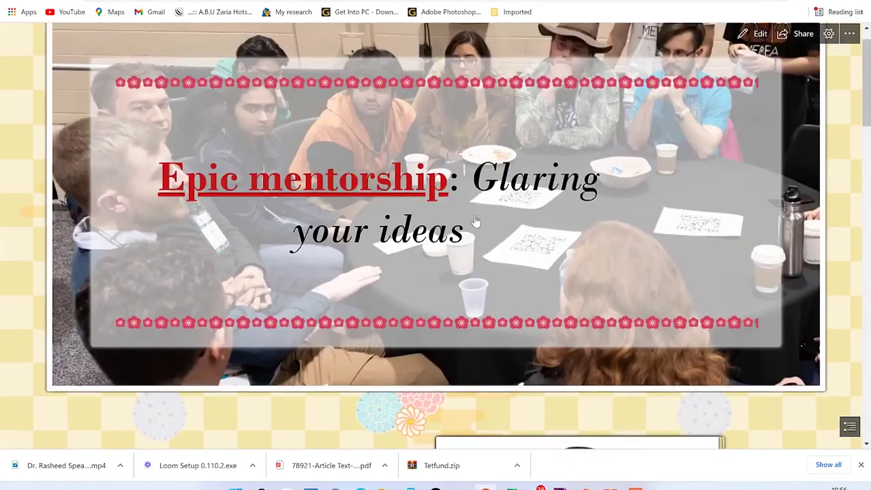
scroll(476, 222, "up", 1)
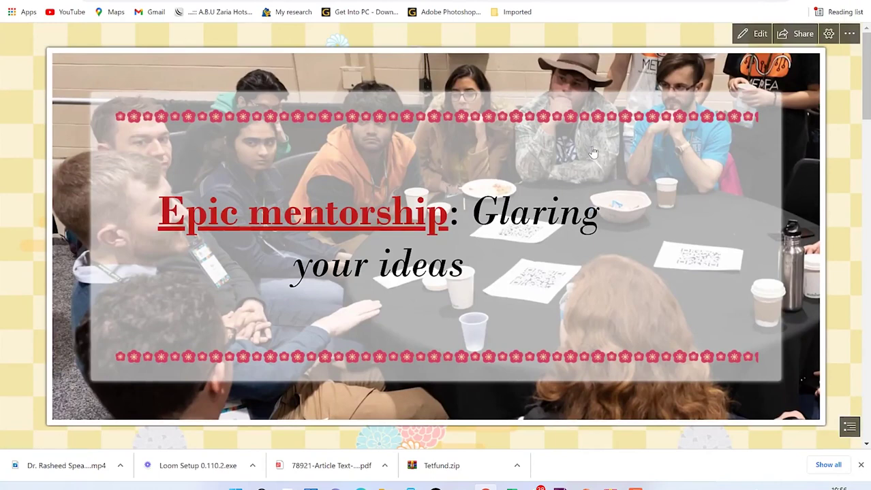